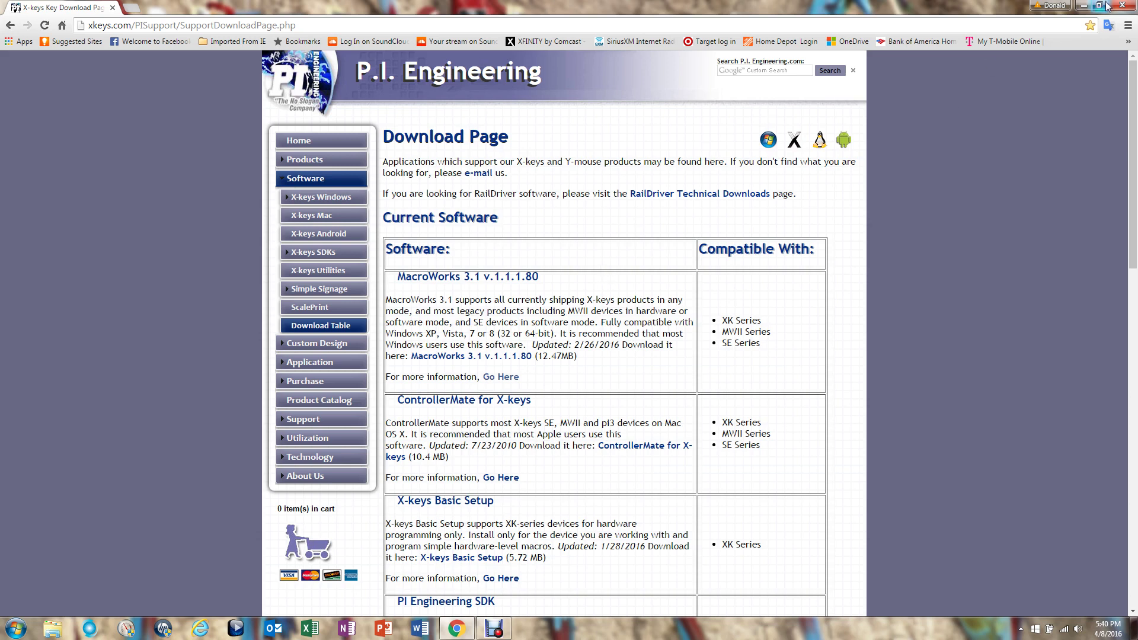
Minimize the browser to show the Windows desktop for launching MacroWorks
left_click(1086, 6)
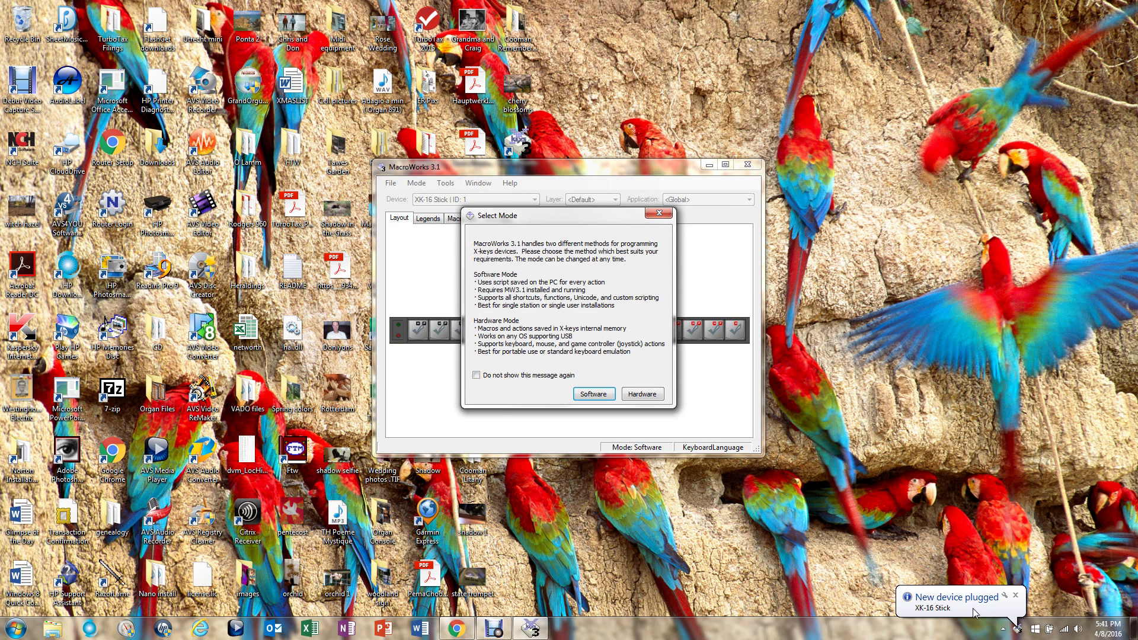
Choose Hardware mode, cancel the script alignment sync, and maximize the MacroWorks window
left_click(643, 394)
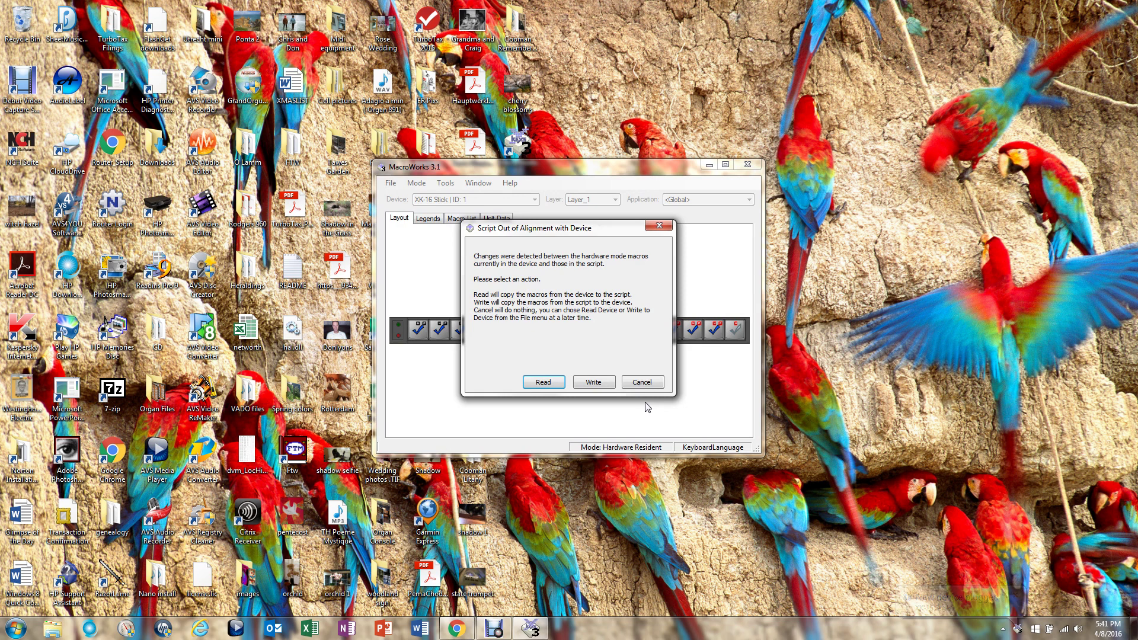
left_click(652, 386)
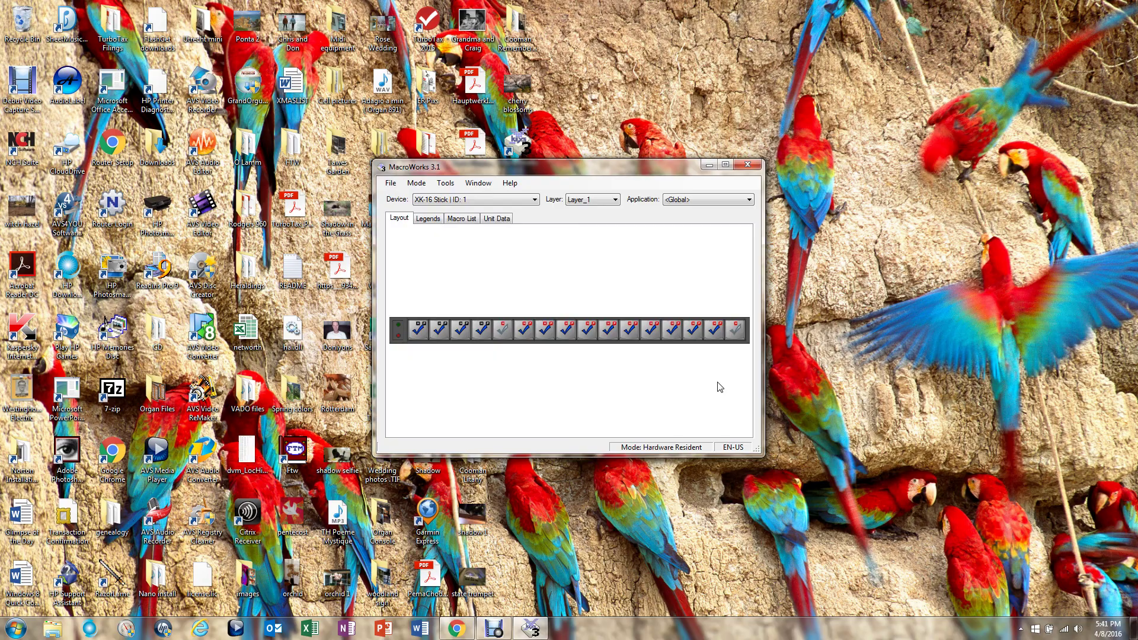
left_click(727, 168)
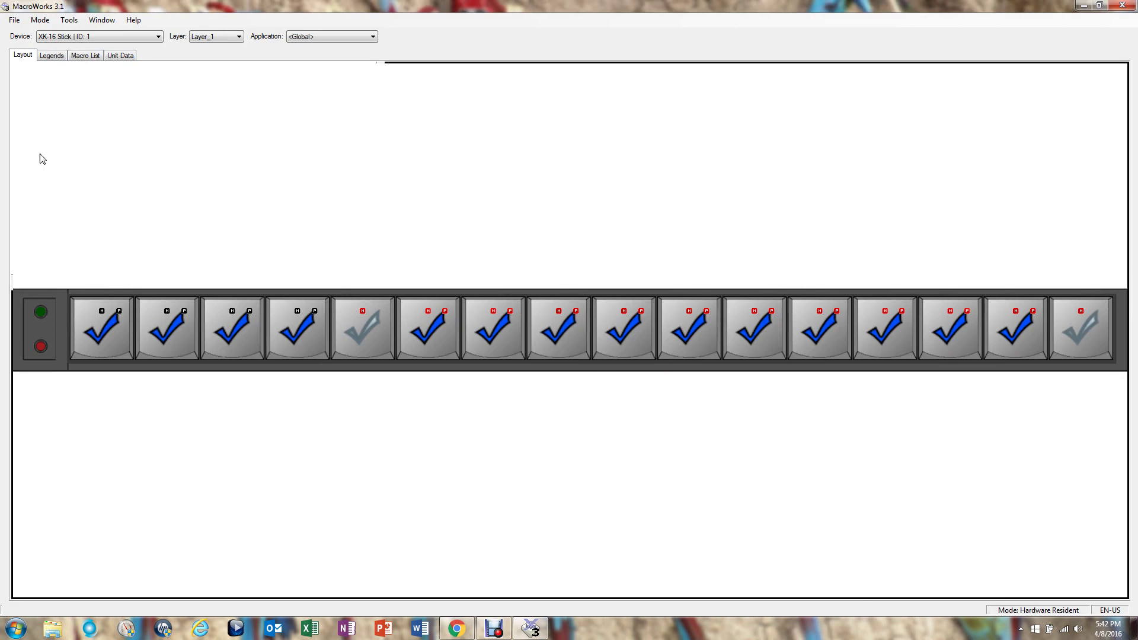
Create a new script with File > New and confirm removing all existing macros
left_click(14, 21)
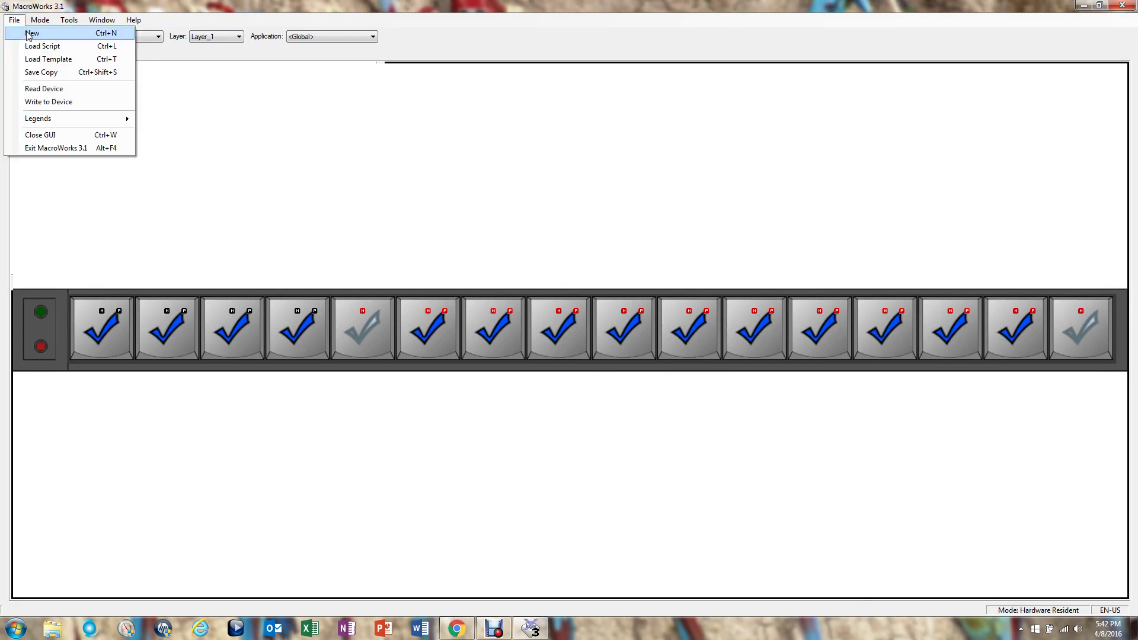
left_click(28, 33)
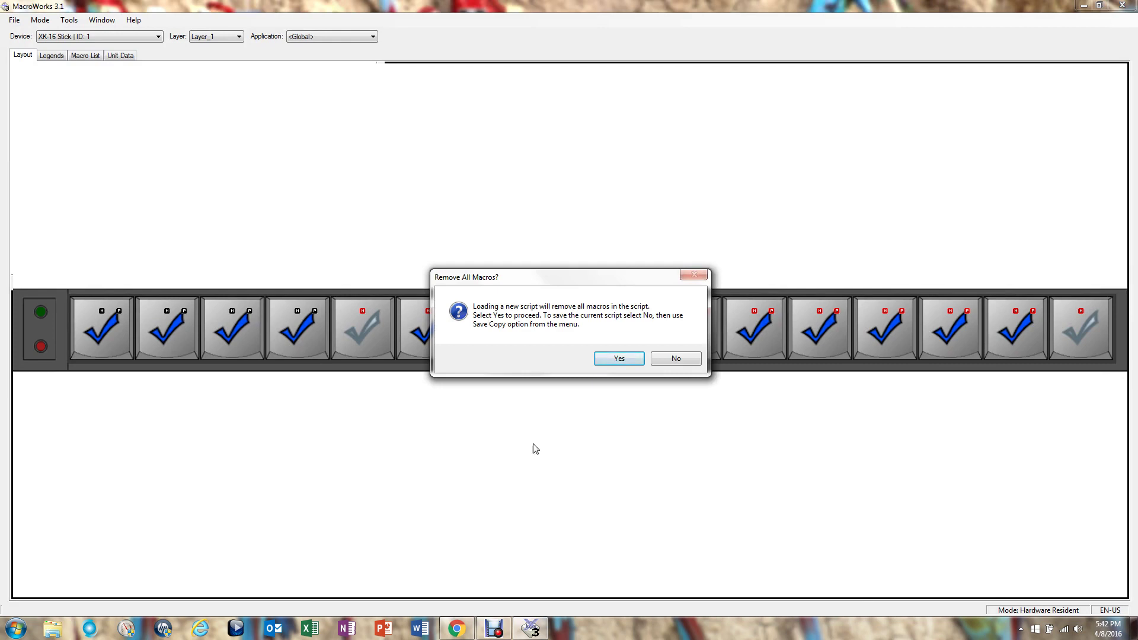
left_click(626, 361)
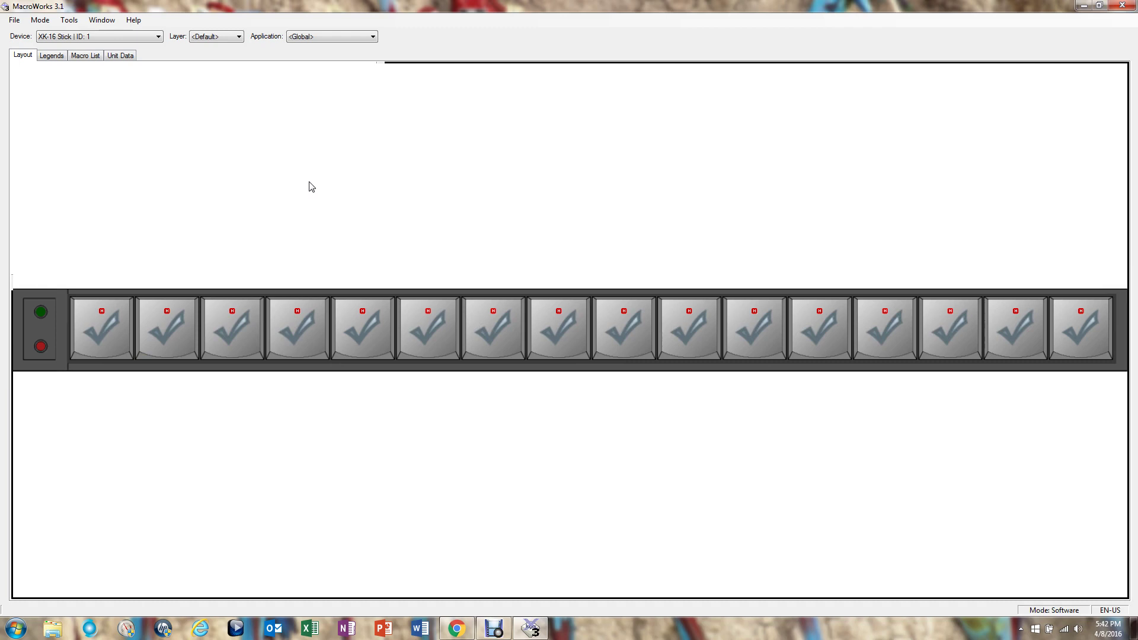
Switch to Hardware Resident Mode and verify it is checked in the Mode menu
left_click(36, 21)
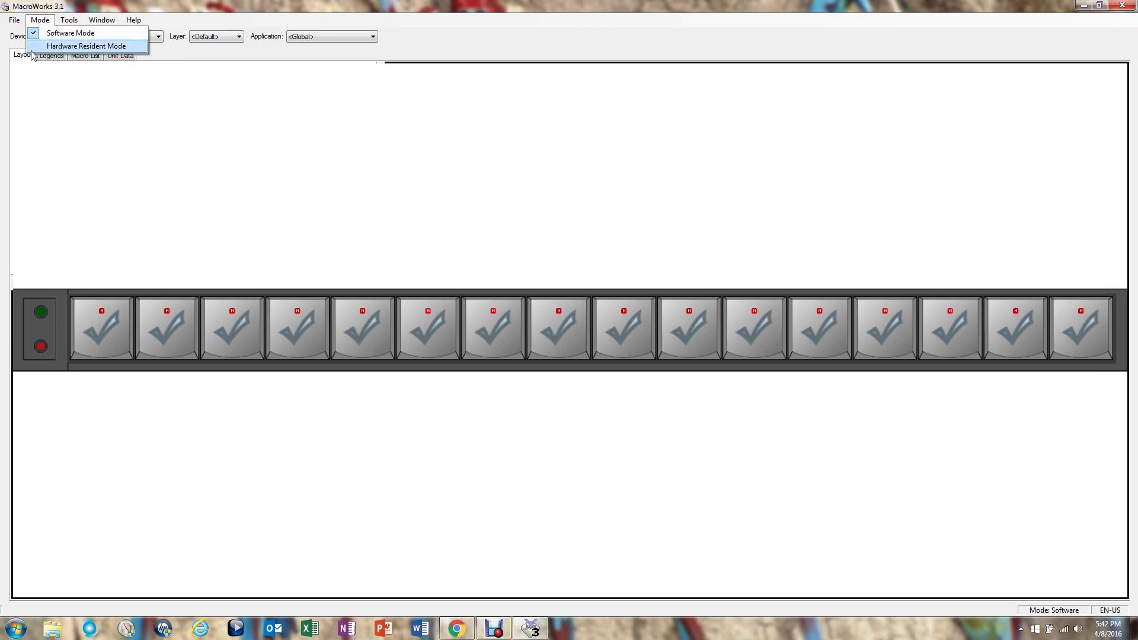
left_click(32, 51)
left_click(43, 22)
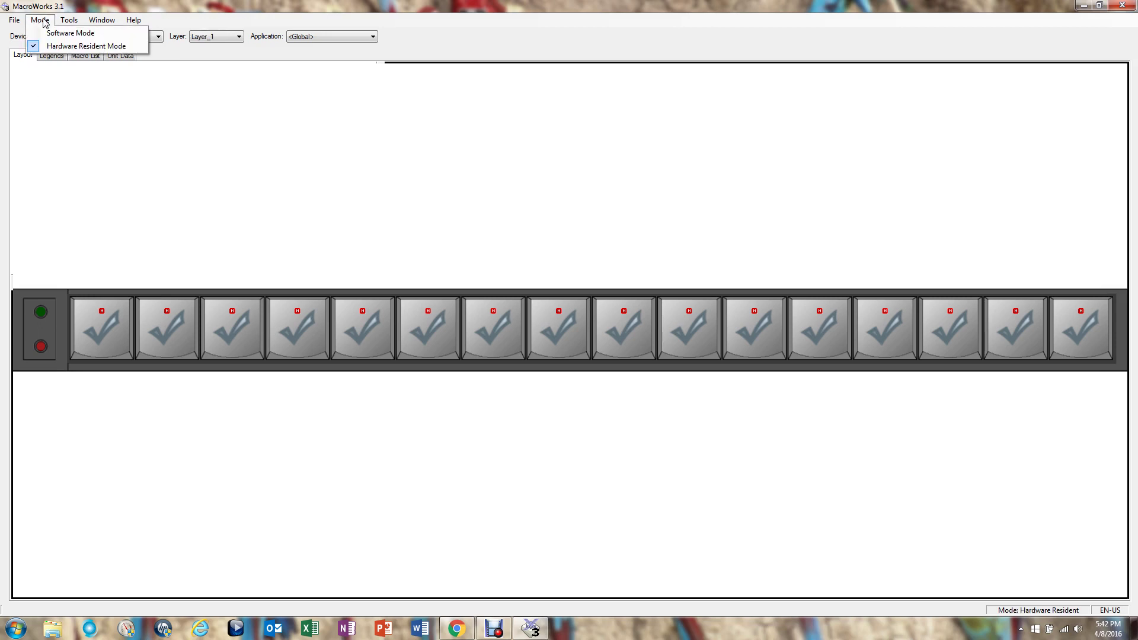
left_click(43, 22)
left_click(44, 22)
left_click(113, 102)
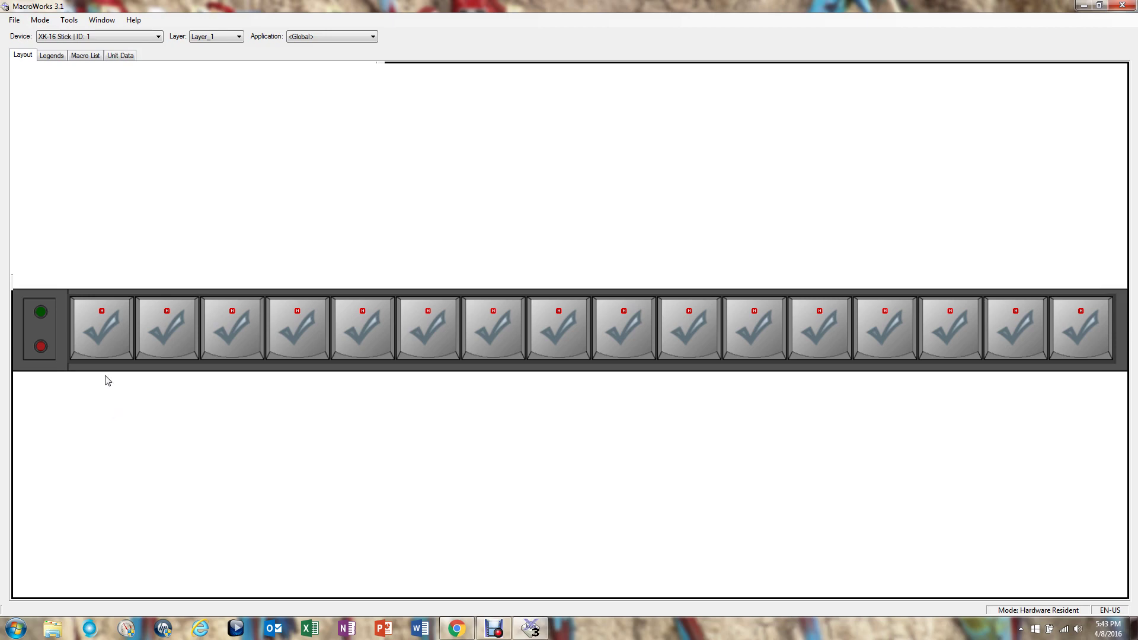
Program stick keys 1, 2 and 3 to send the keystrokes 1, 2 and 3
left_click(103, 334)
left_click(103, 335)
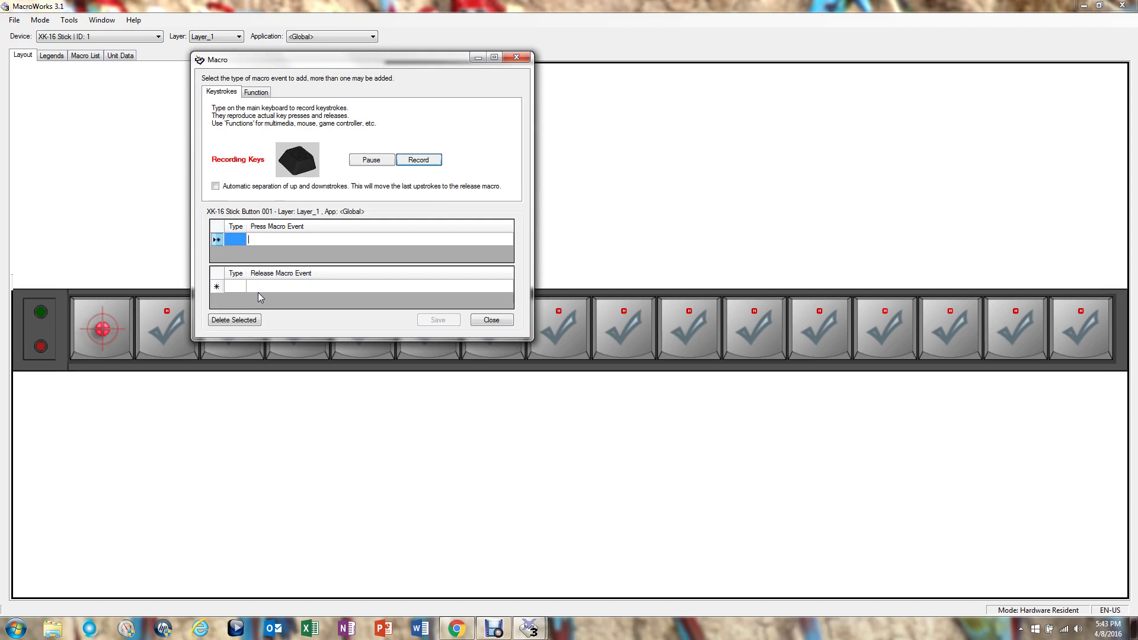
key("1")
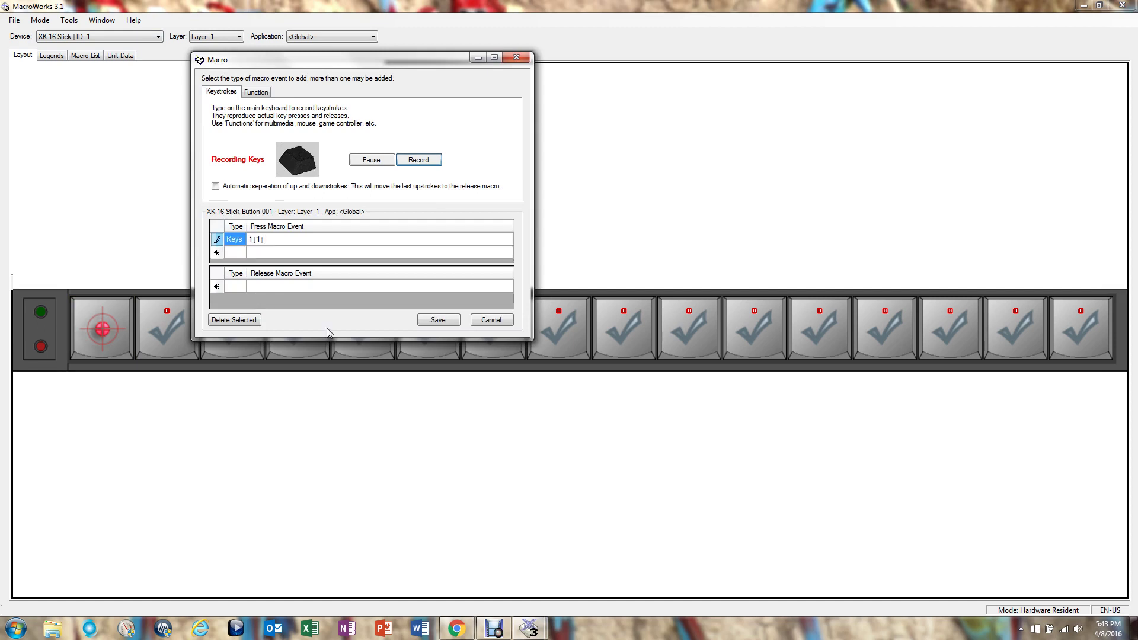
left_click(438, 320)
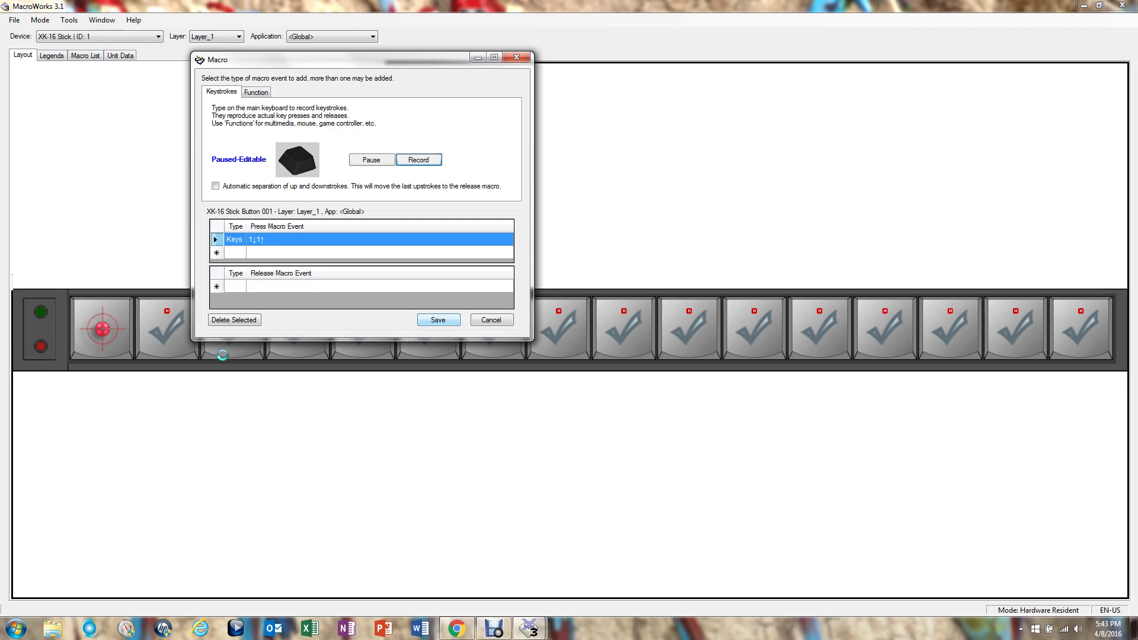
left_click(180, 338)
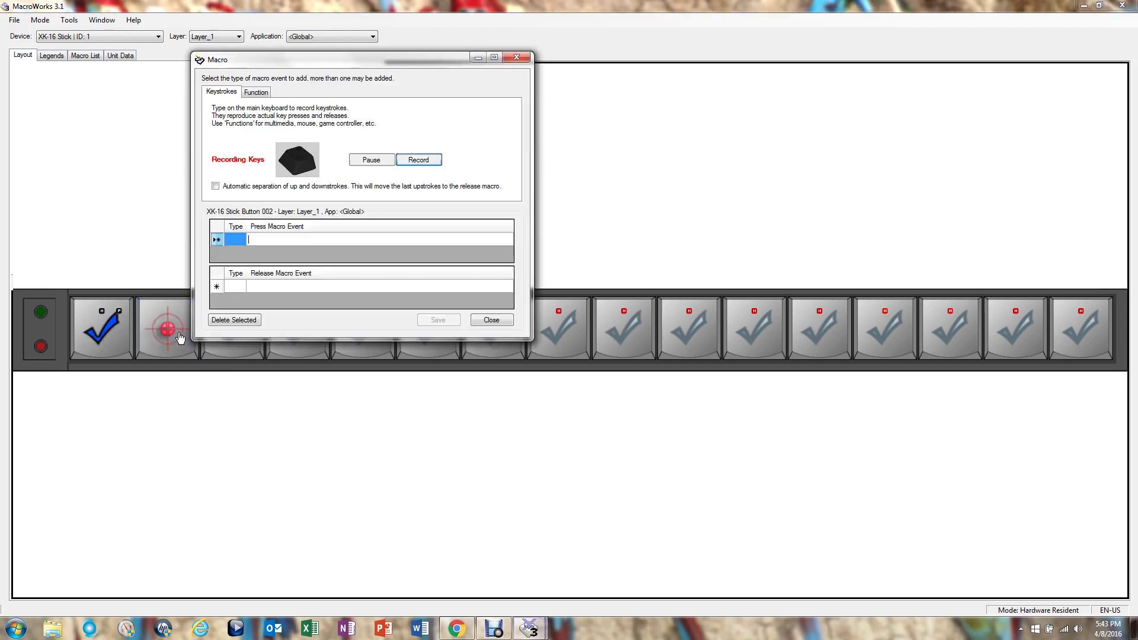
key("2")
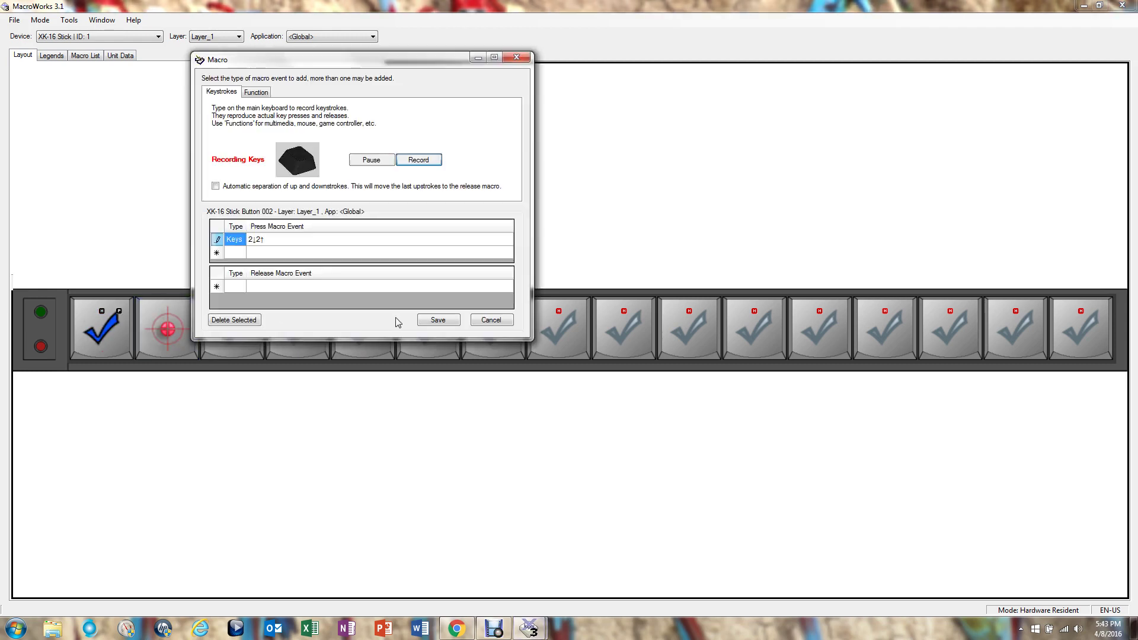
left_click(430, 320)
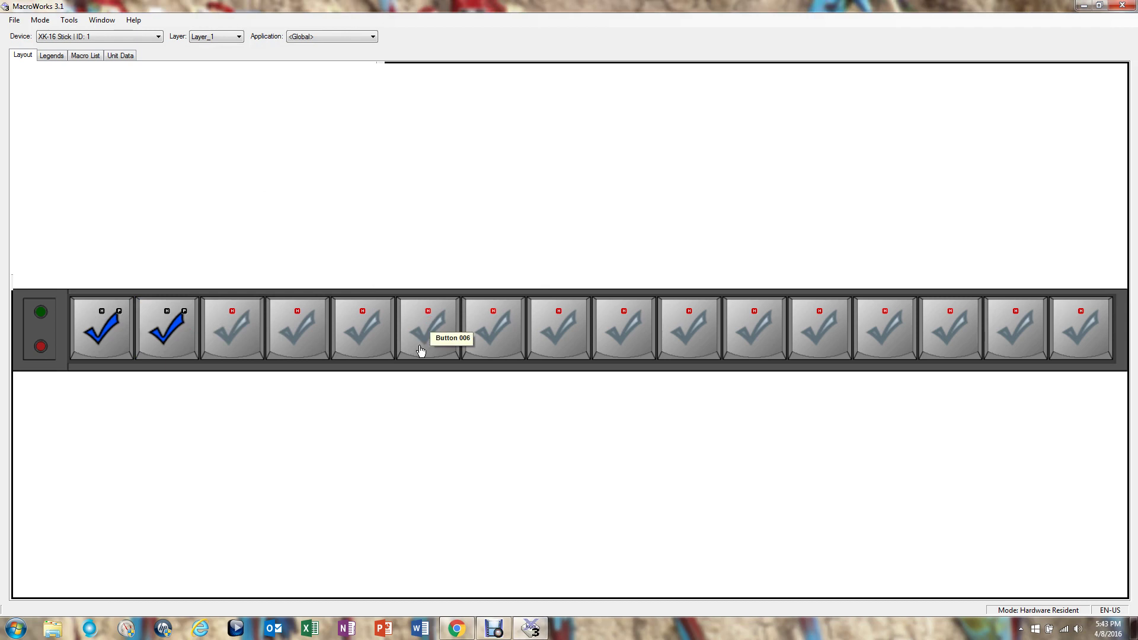
left_click(240, 335)
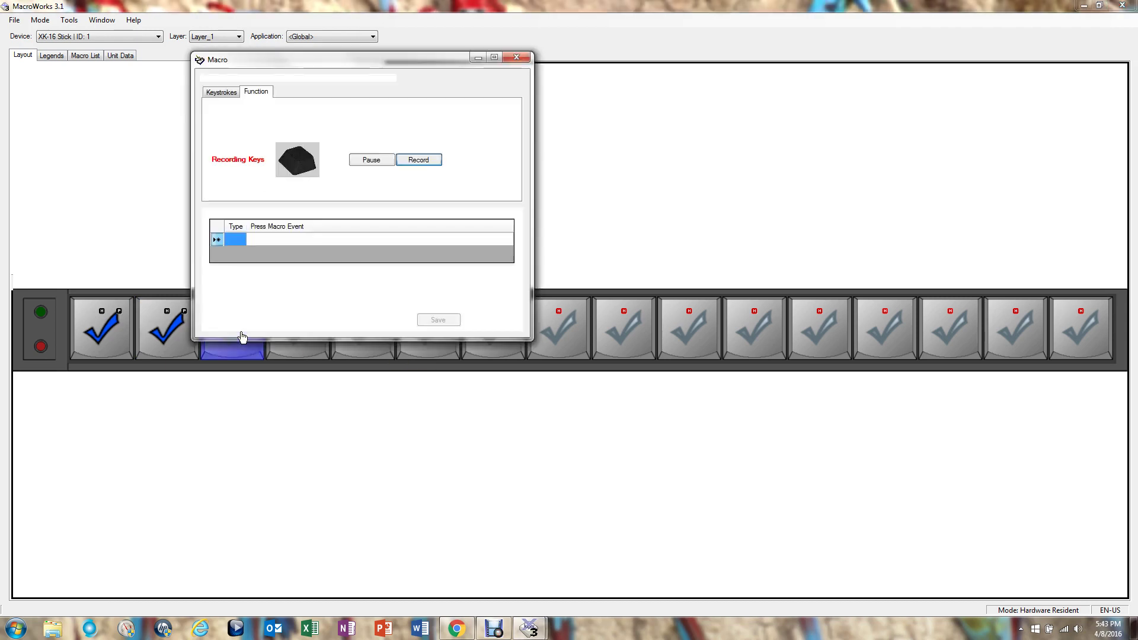
key("3")
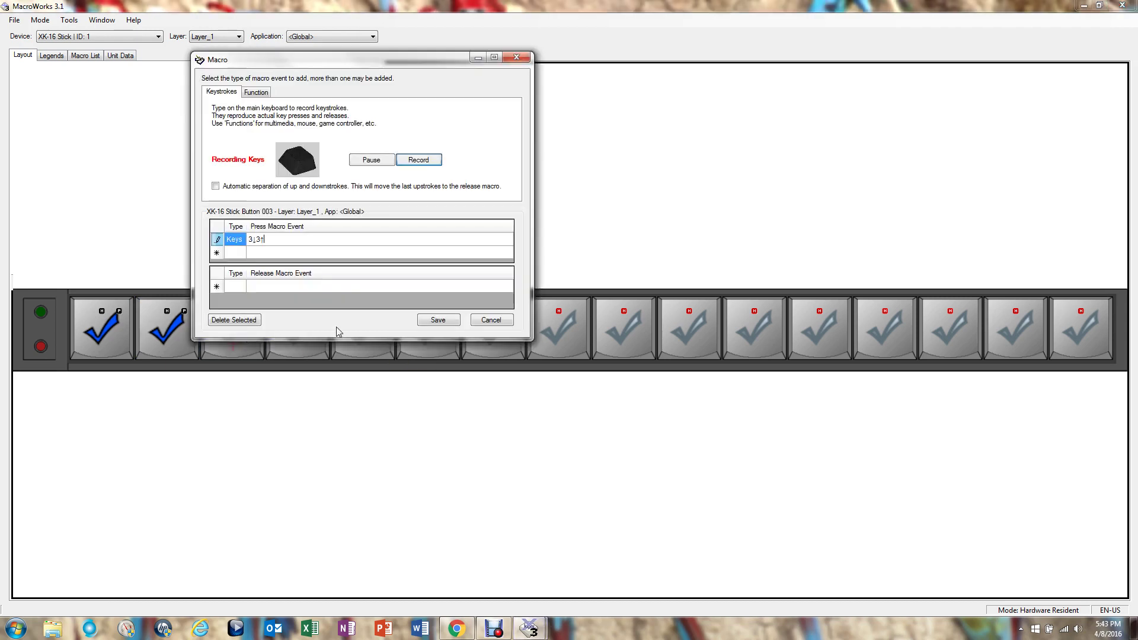
left_click(430, 320)
Program stick keys 4, 5 and 6 to send the keystrokes 4, 5 and 6
left_click(294, 328)
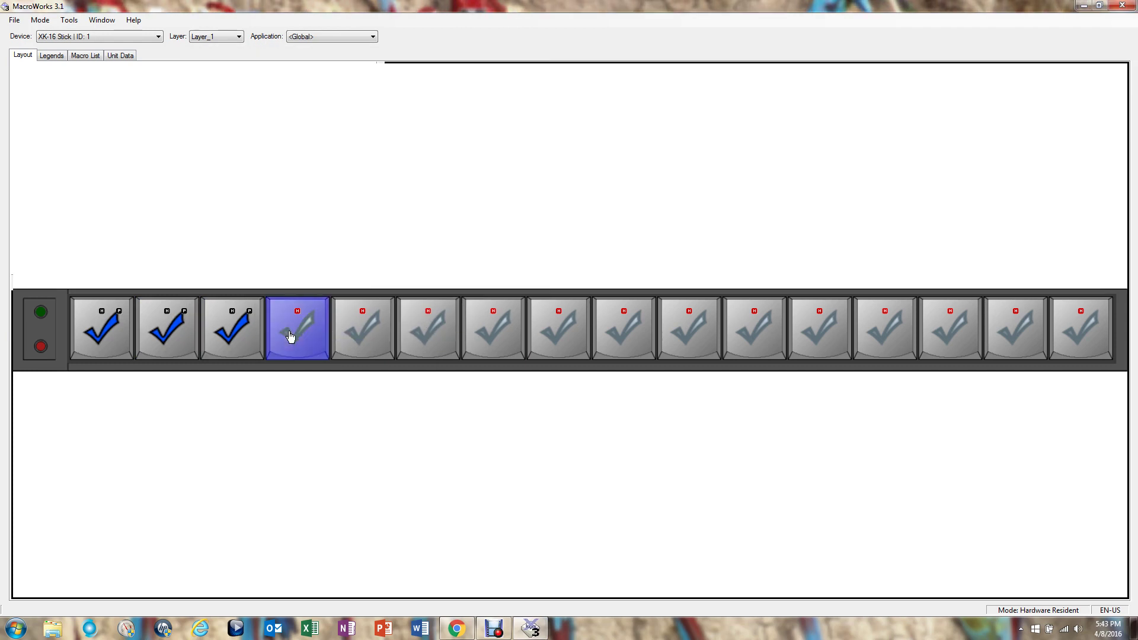
key("4")
left_click(438, 320)
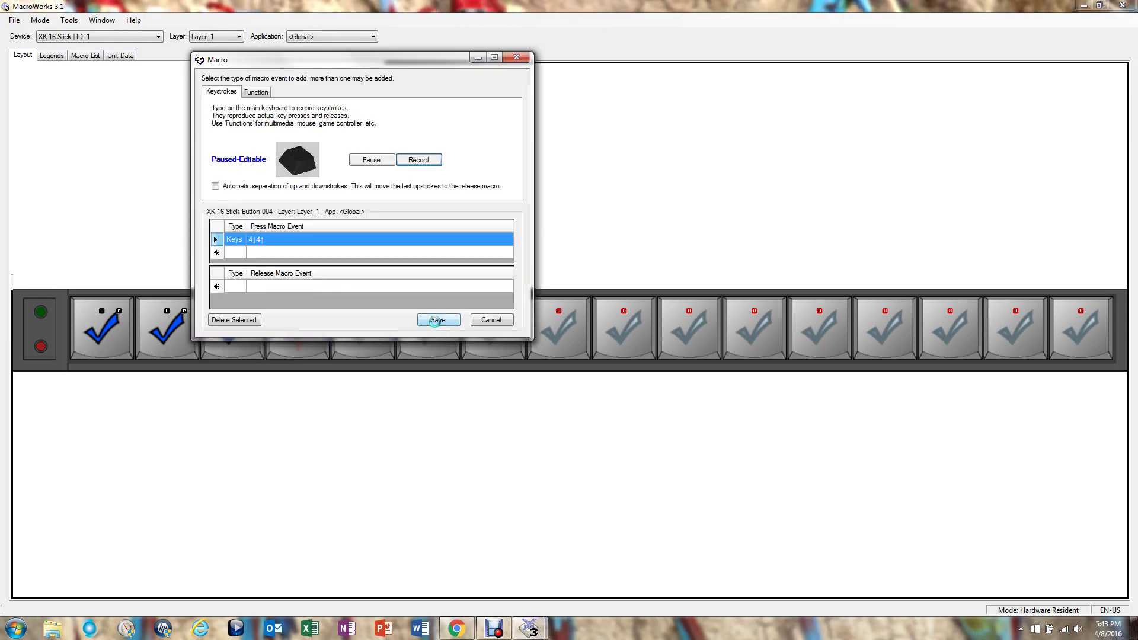
left_click(365, 341)
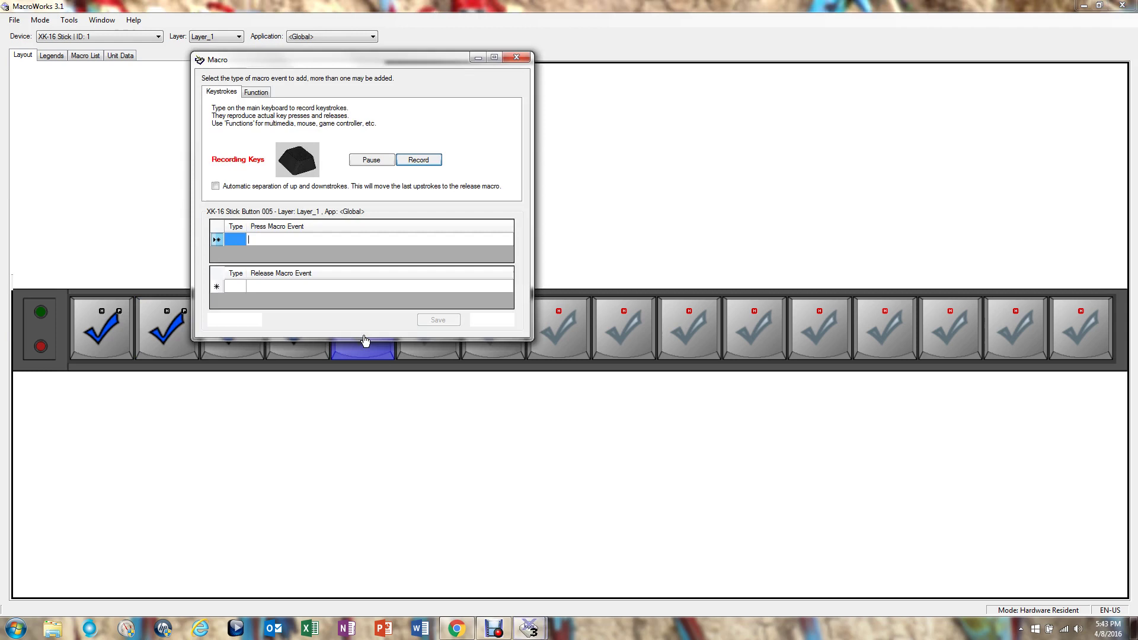
key("5")
left_click(438, 320)
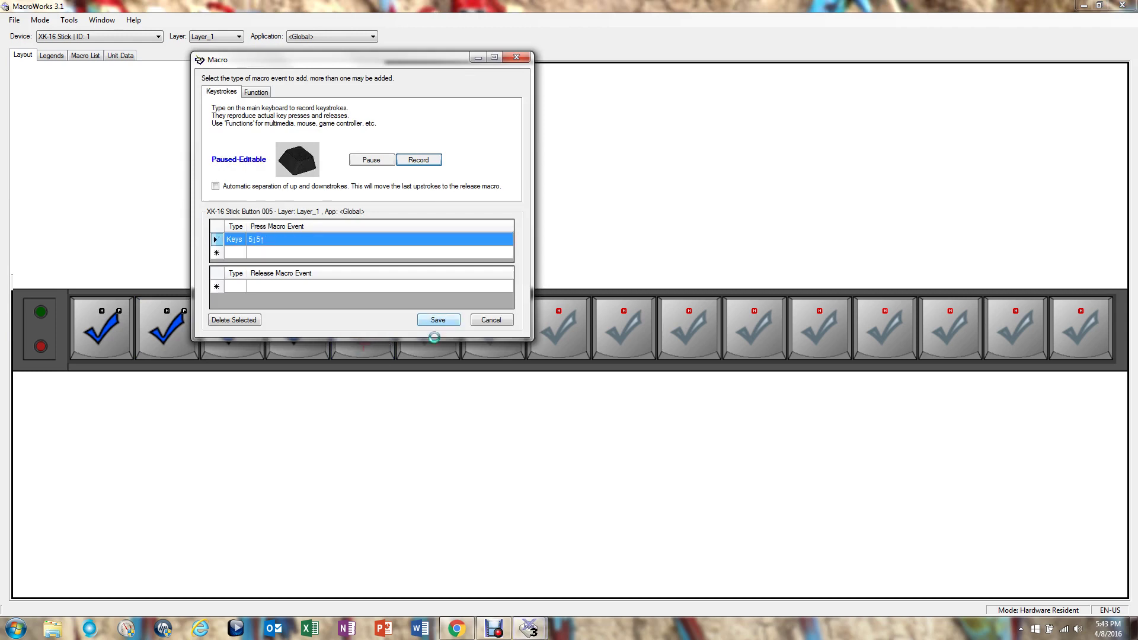
left_click(431, 339)
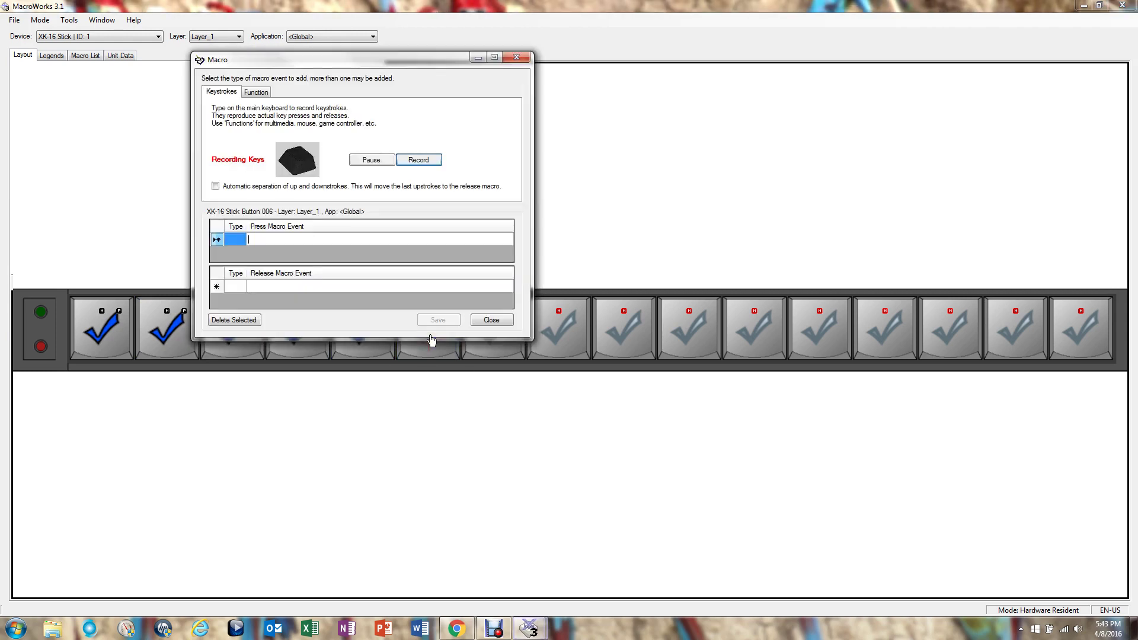
key("6")
key("Return")
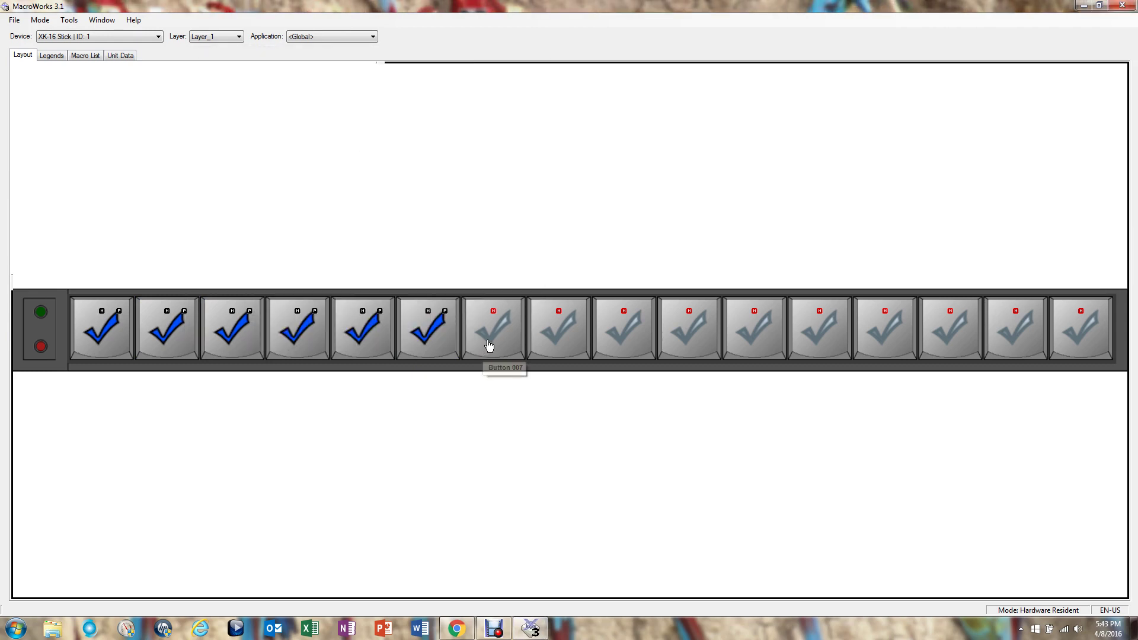
Program stick keys 7, 8 and 9 to send the keystrokes 7, 8 and 9
left_click(490, 336)
key("7")
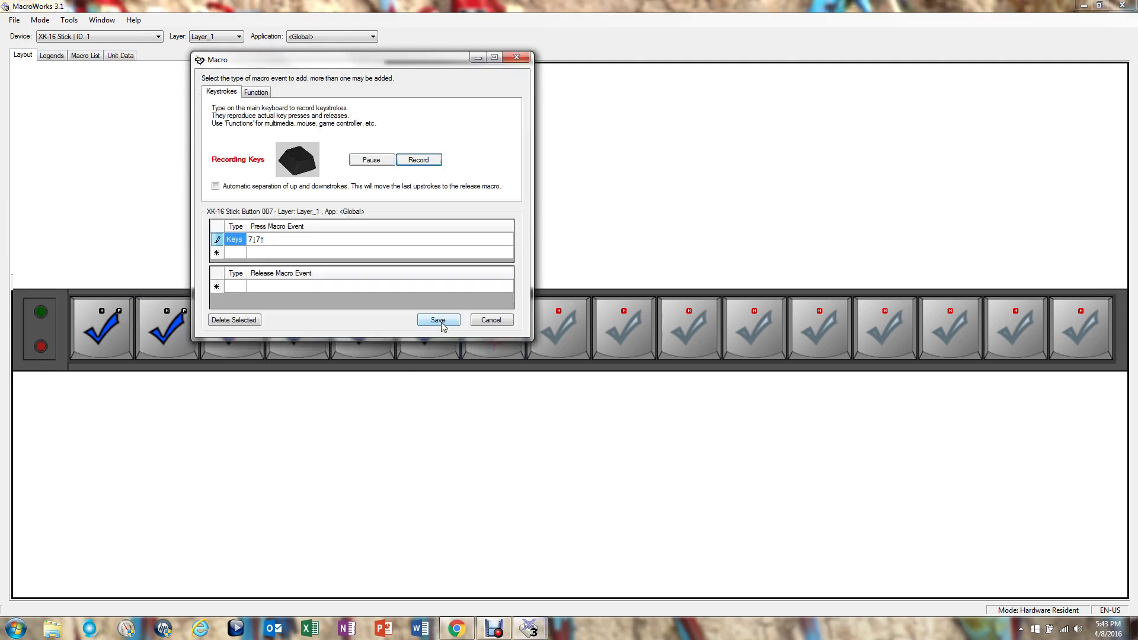
left_click(444, 322)
left_click(554, 341)
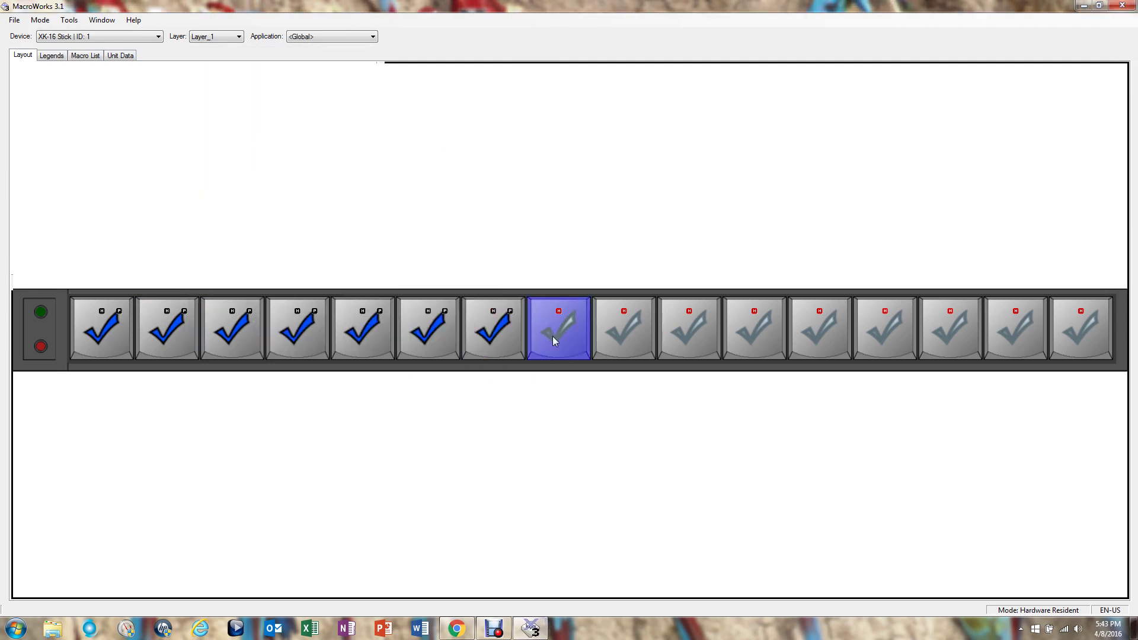
key("8")
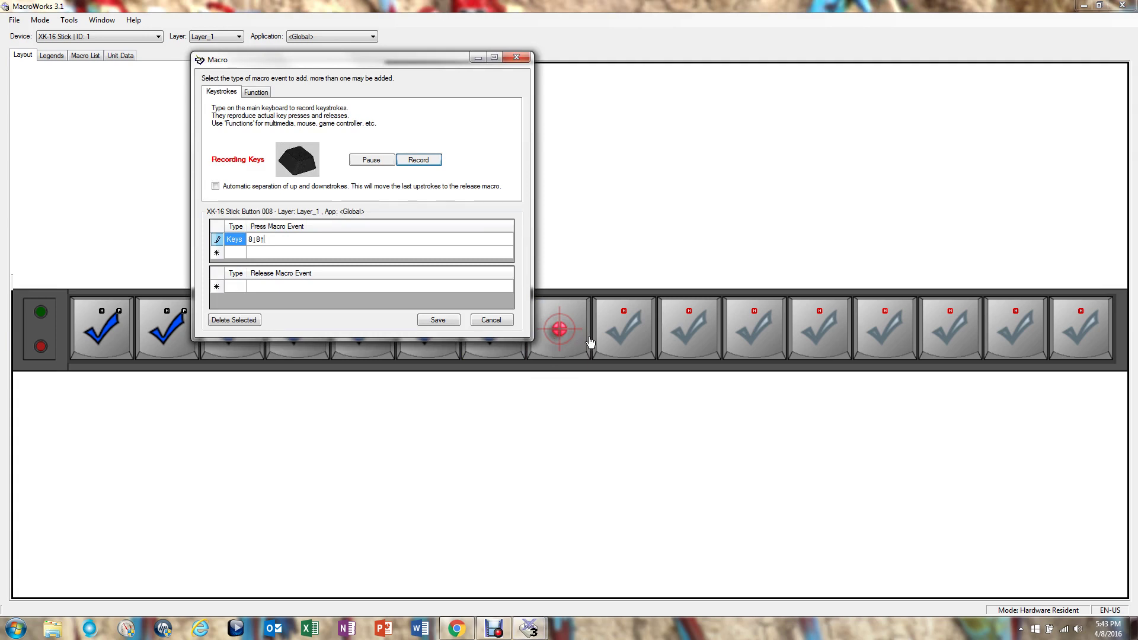
left_click(428, 322)
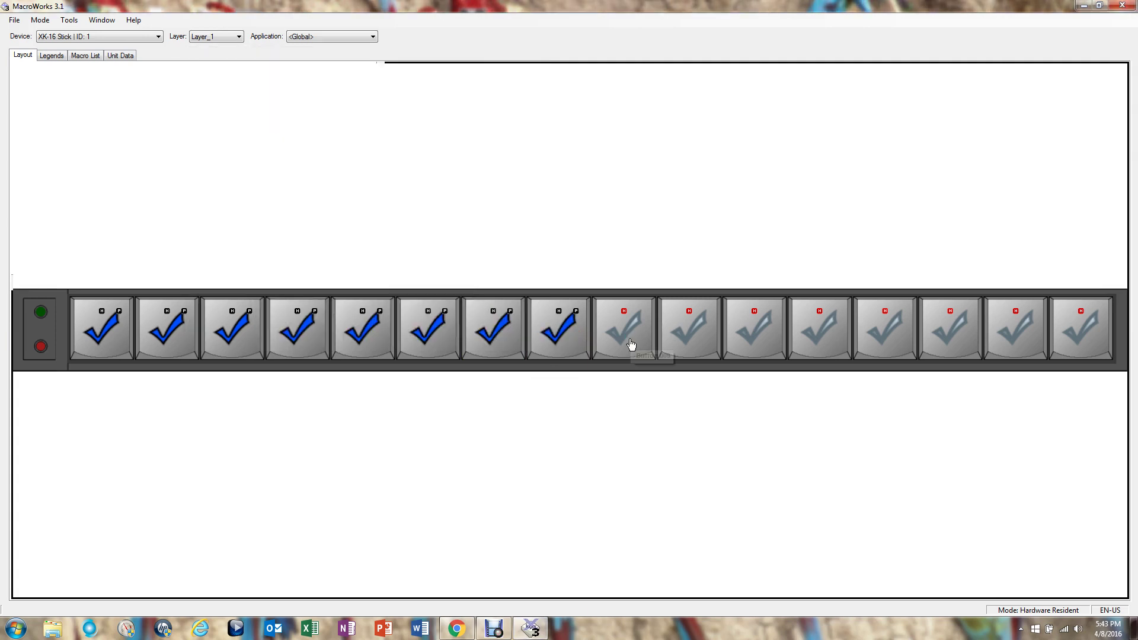
left_click(630, 344)
key("9")
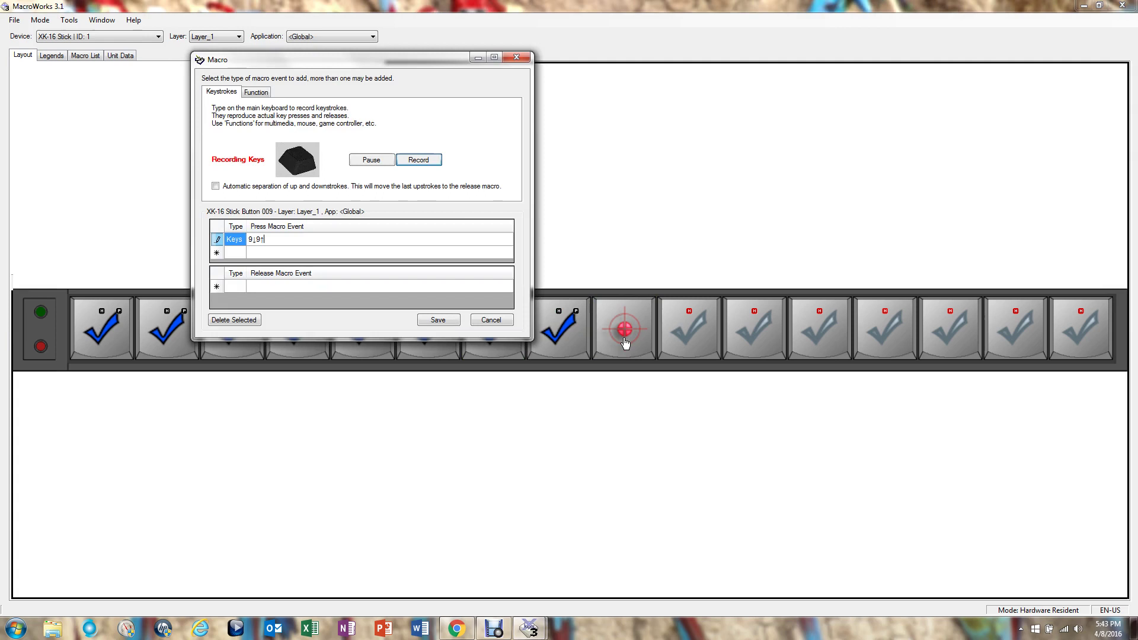
left_click(437, 320)
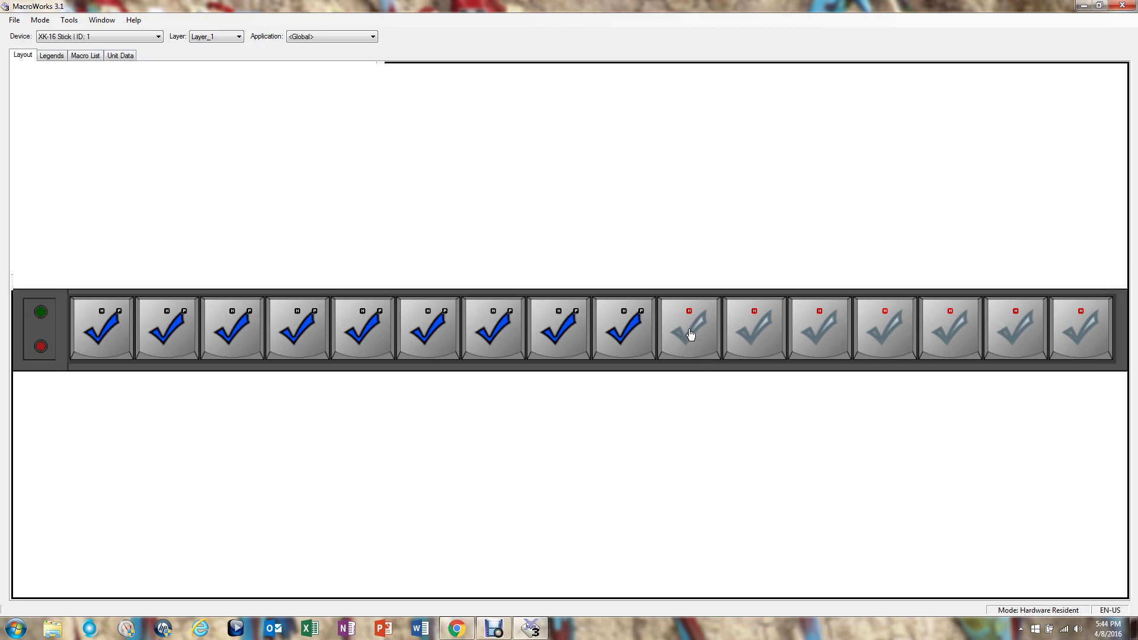
Program buttons 10 to 13 to send the letters a, b, c and d
double_click(691, 334)
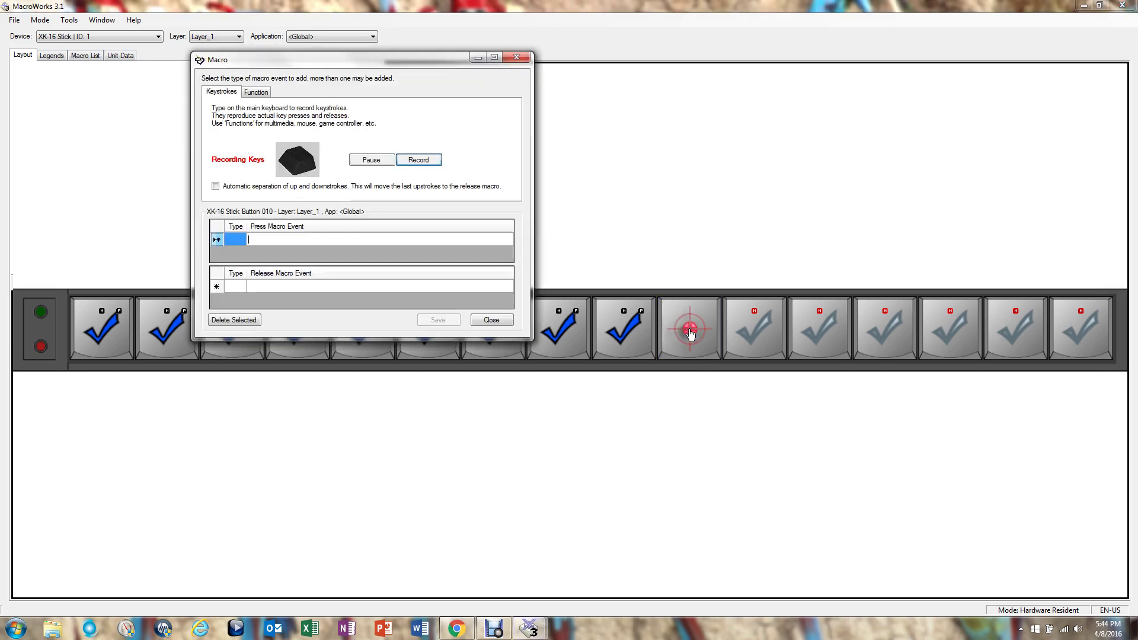
key("a")
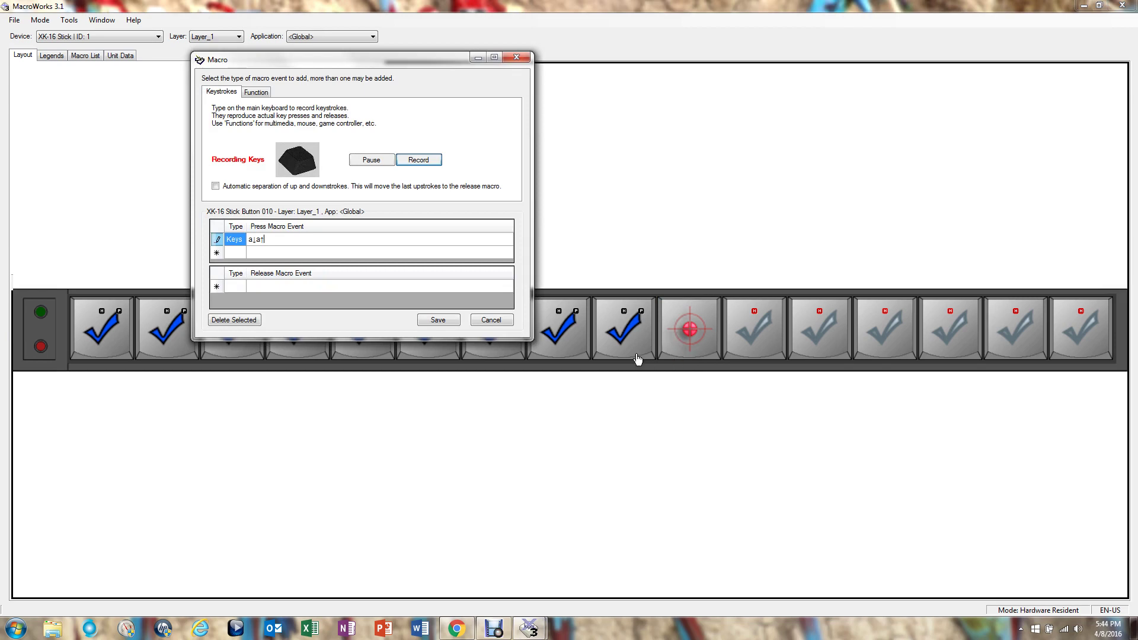
left_click(438, 320)
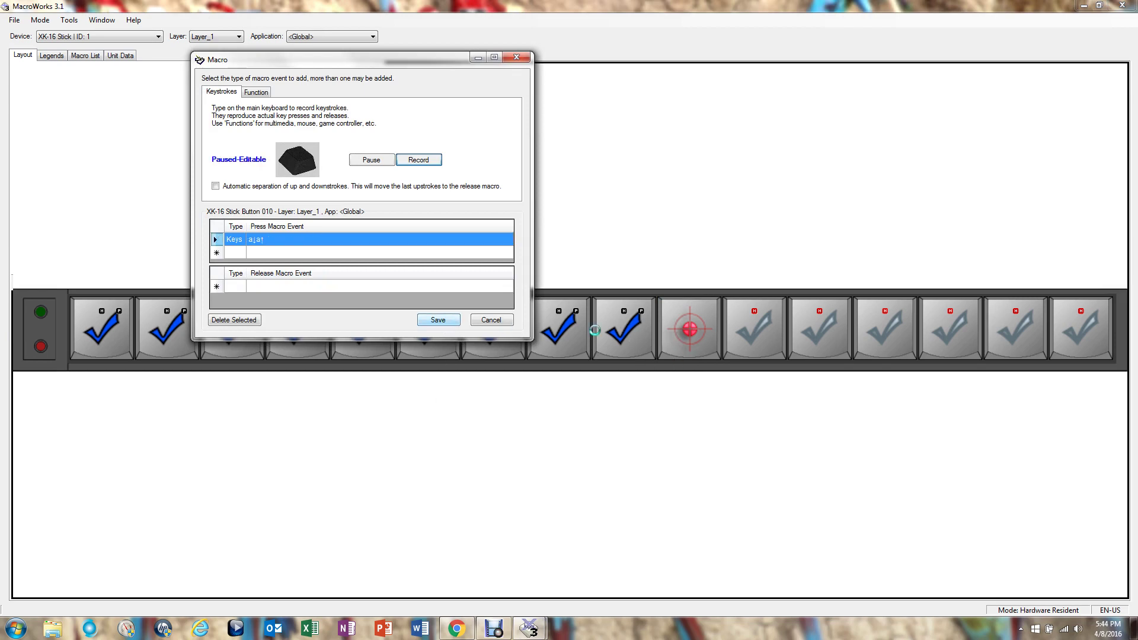
left_click(748, 338)
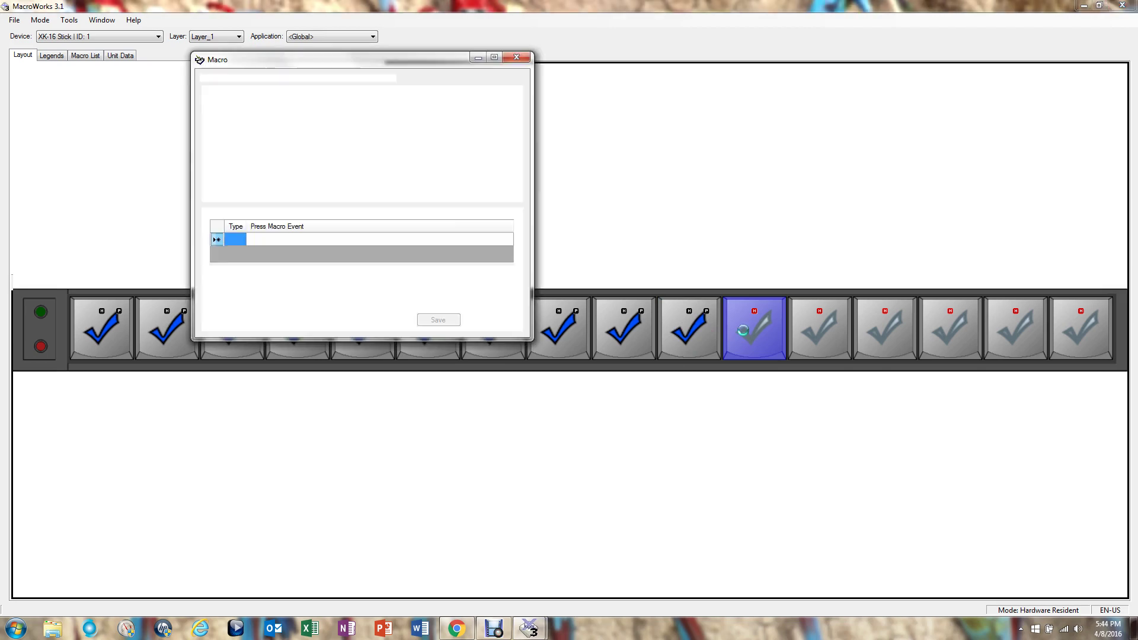
key("b")
left_click(440, 319)
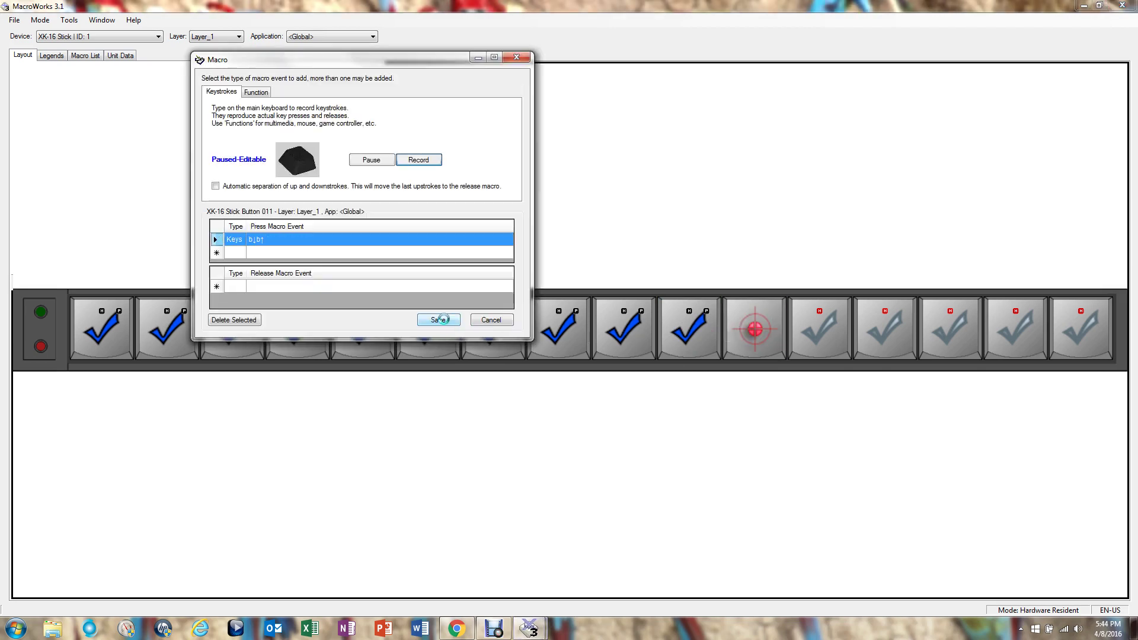
left_click(822, 345)
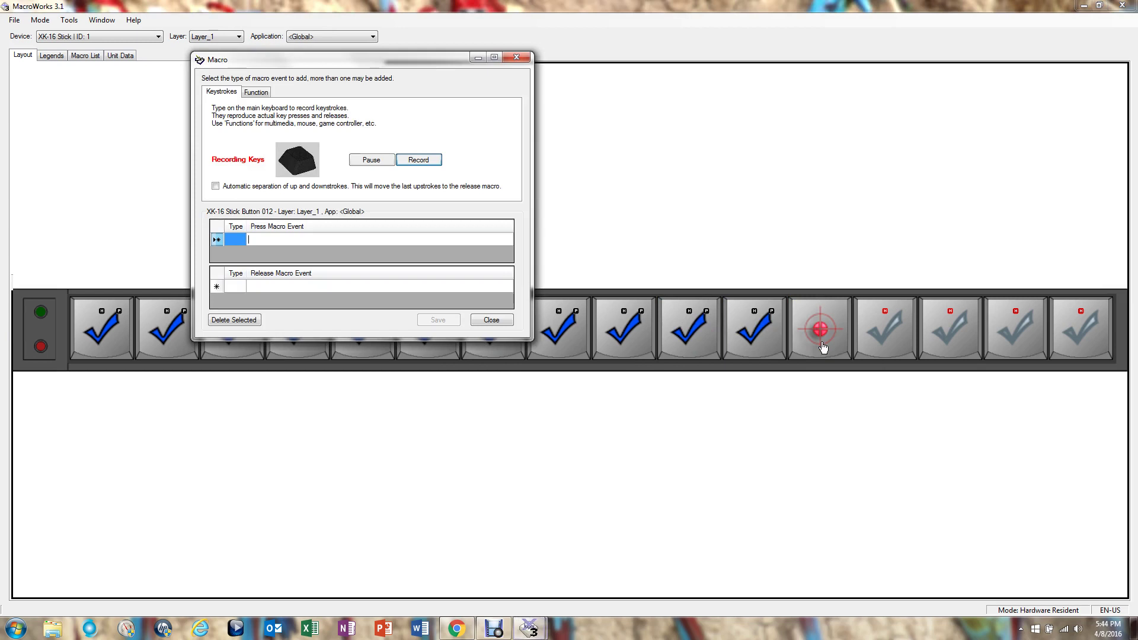
key("c")
left_click(434, 320)
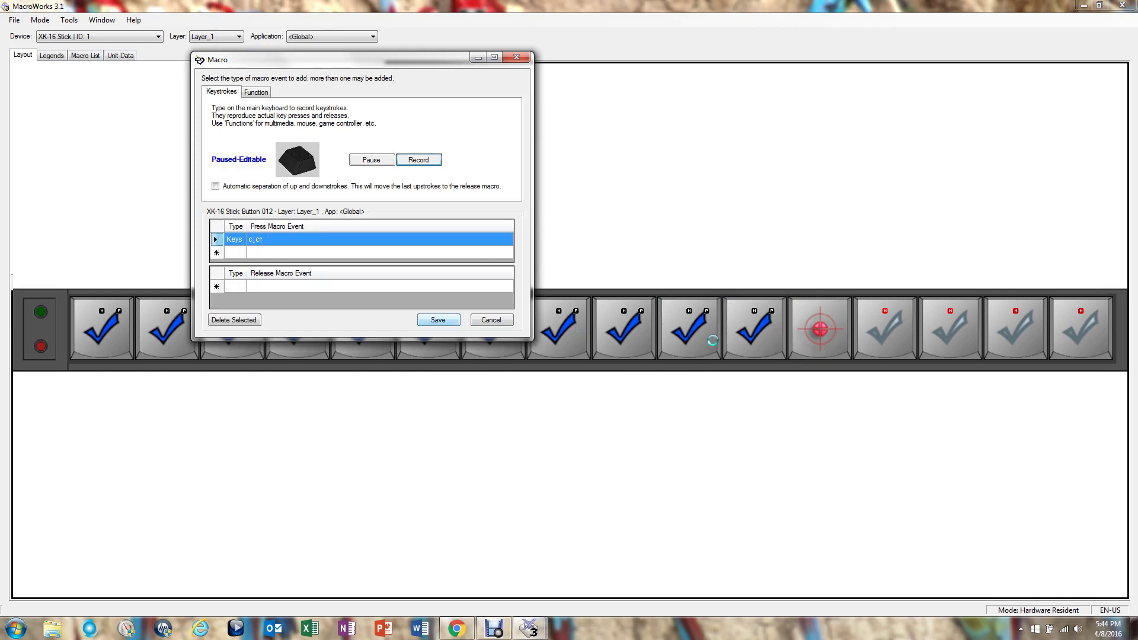
left_click(870, 336)
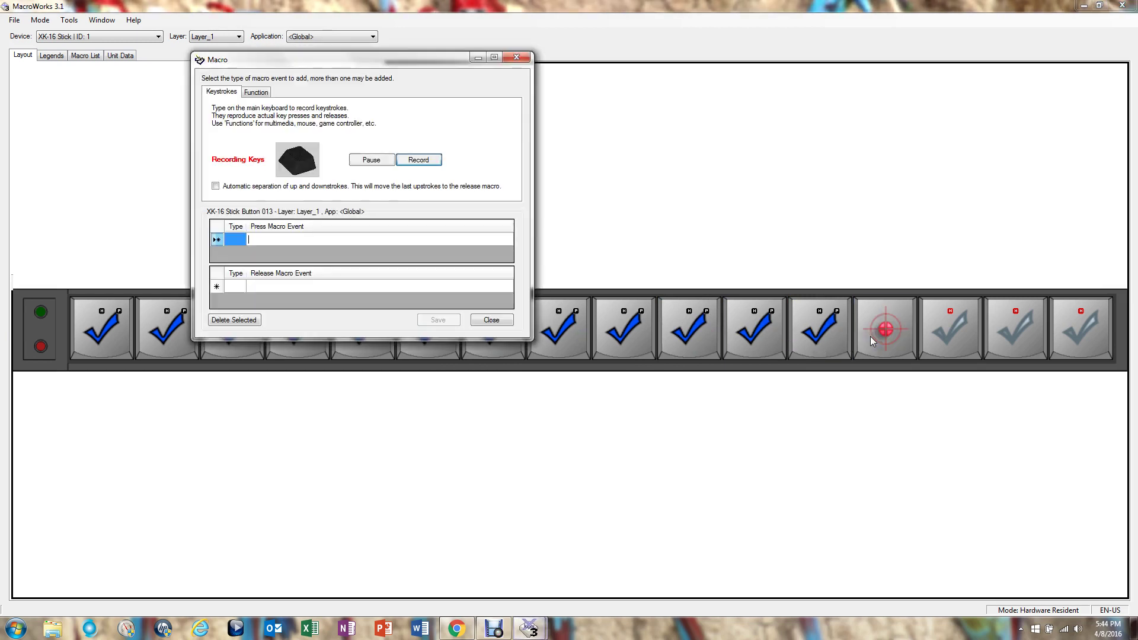
key("d")
left_click(438, 319)
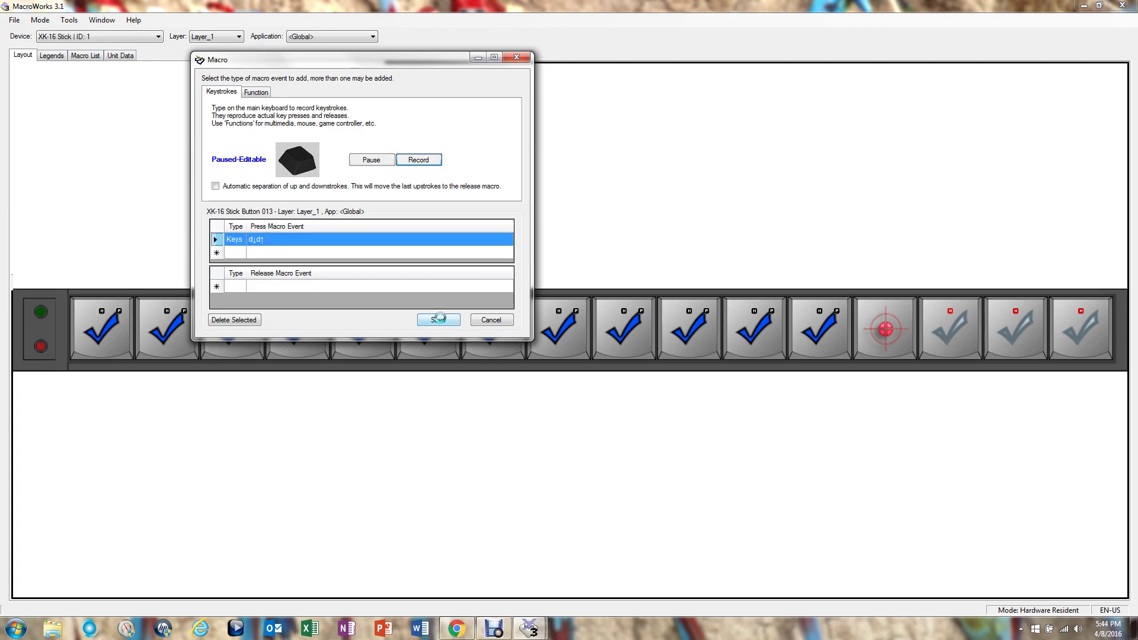
Program buttons 14, 15 and 16 to send the letters e, f and g
left_click(943, 339)
key("e")
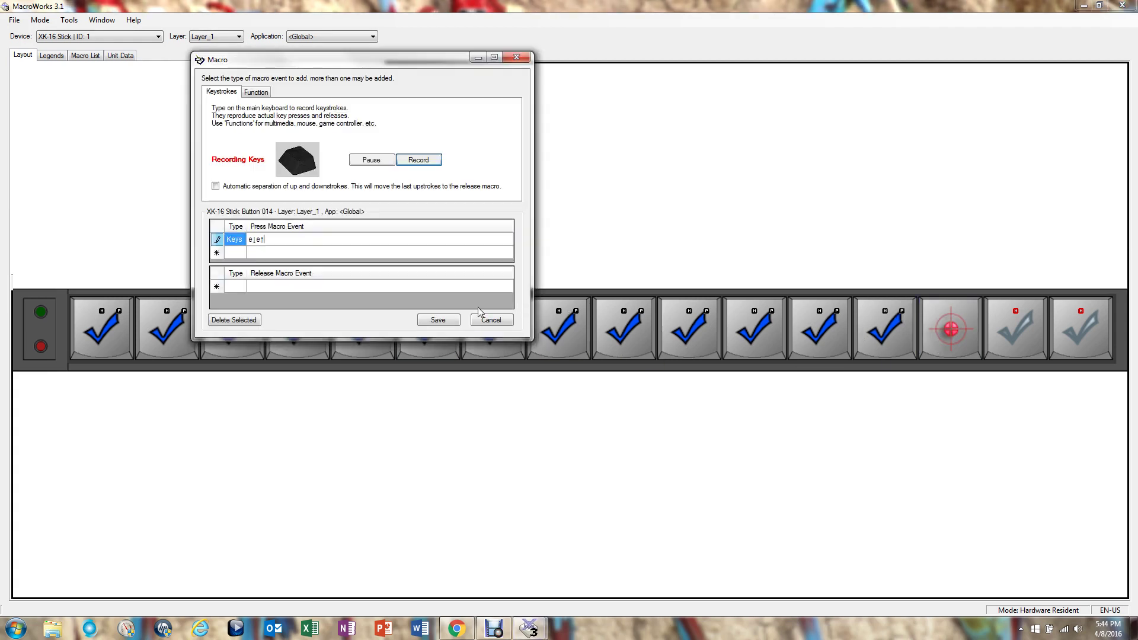
left_click(438, 319)
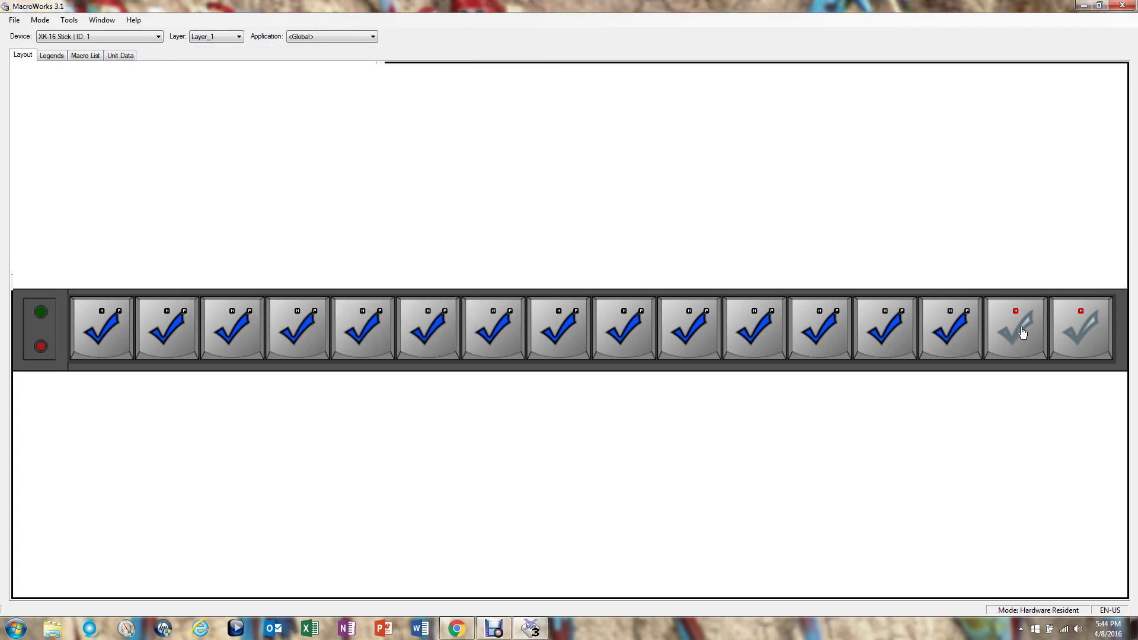
left_click(1019, 339)
key("f")
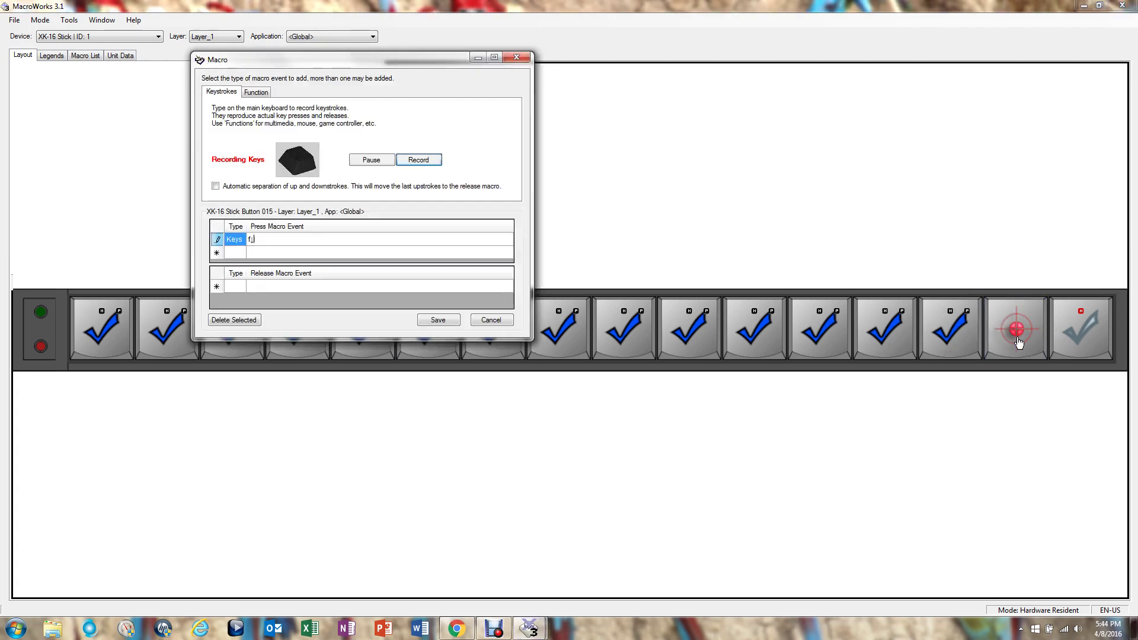
left_click(438, 319)
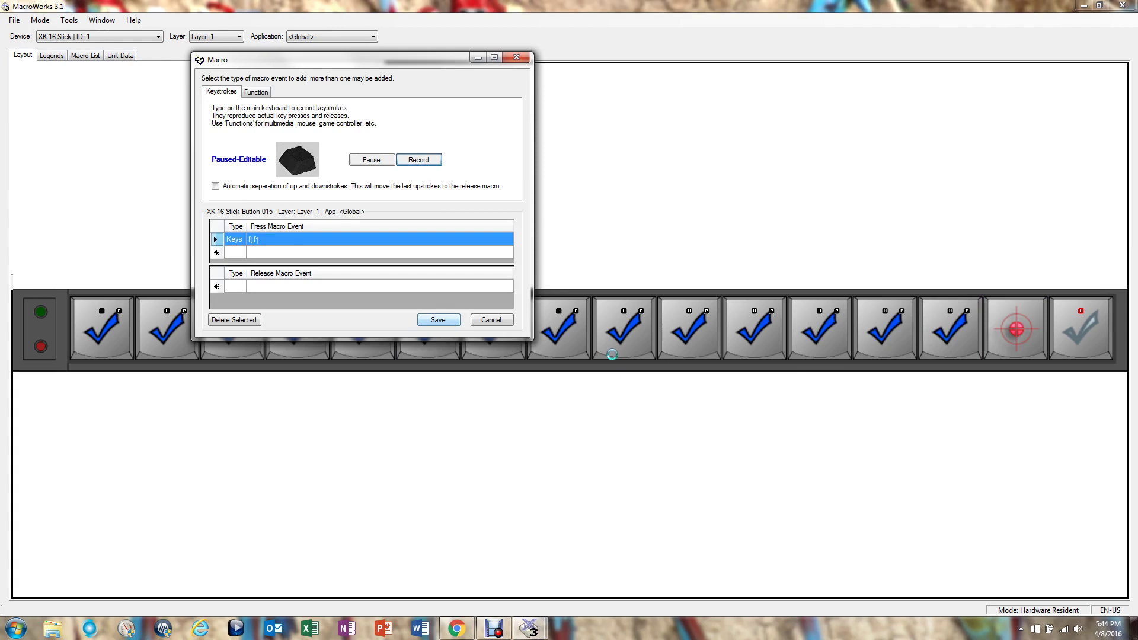
left_click(1070, 344)
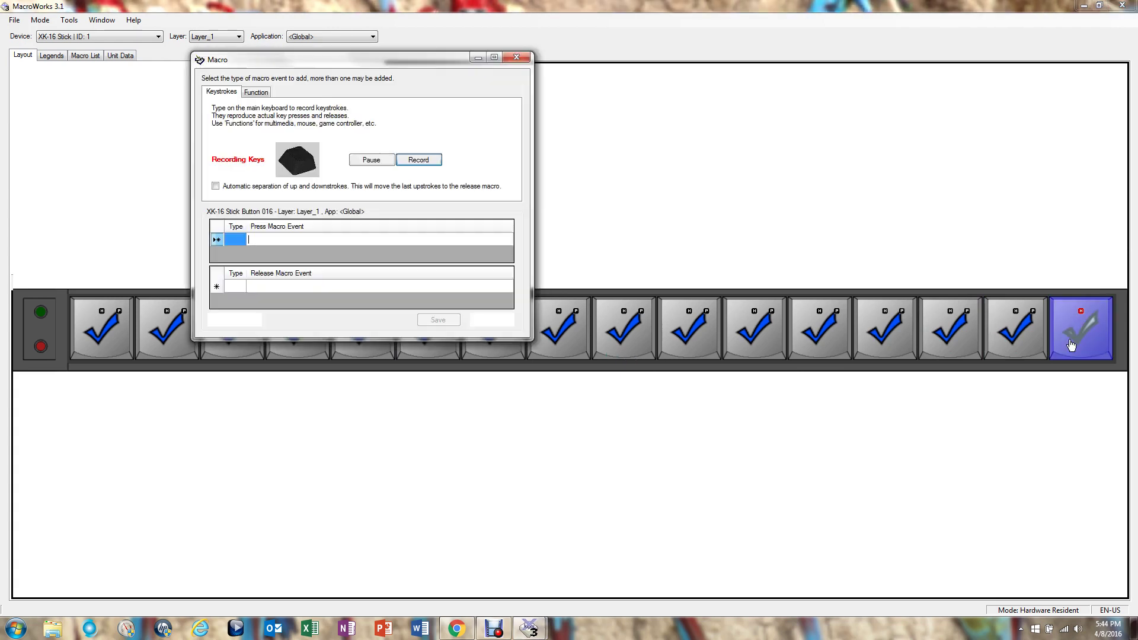
key("g")
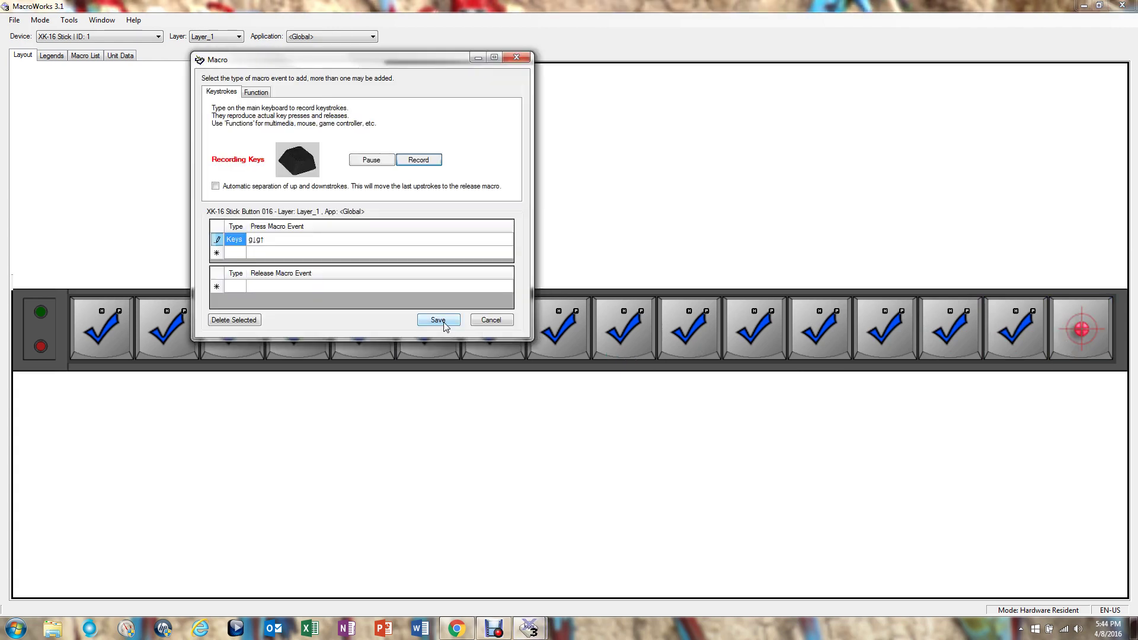
left_click(443, 324)
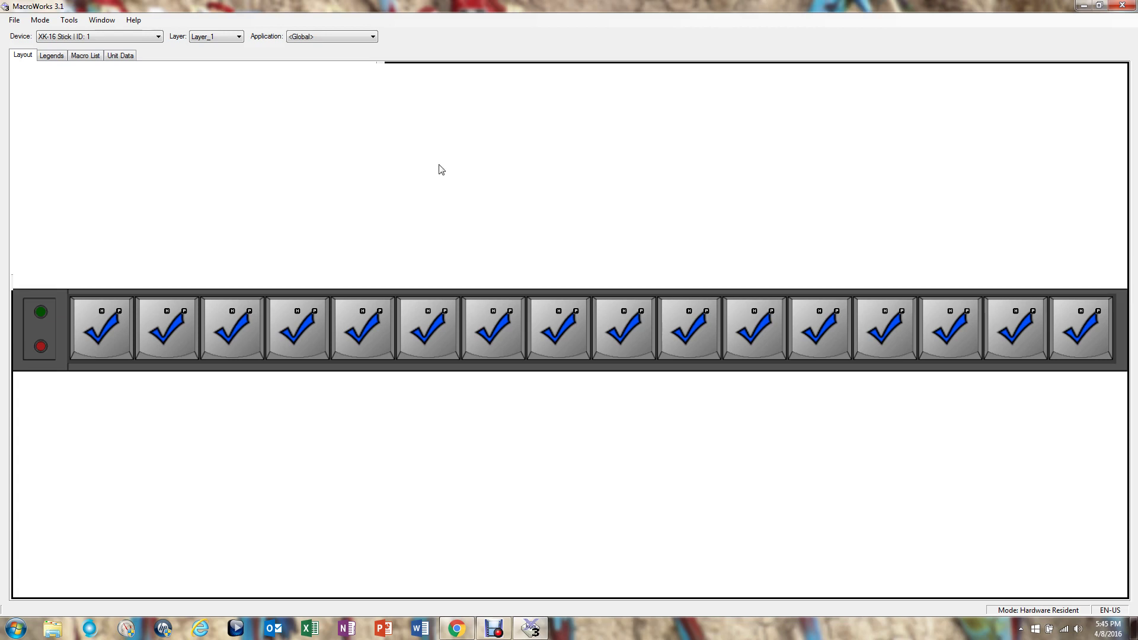
Show the File menu with its Write to Device command
left_click(14, 22)
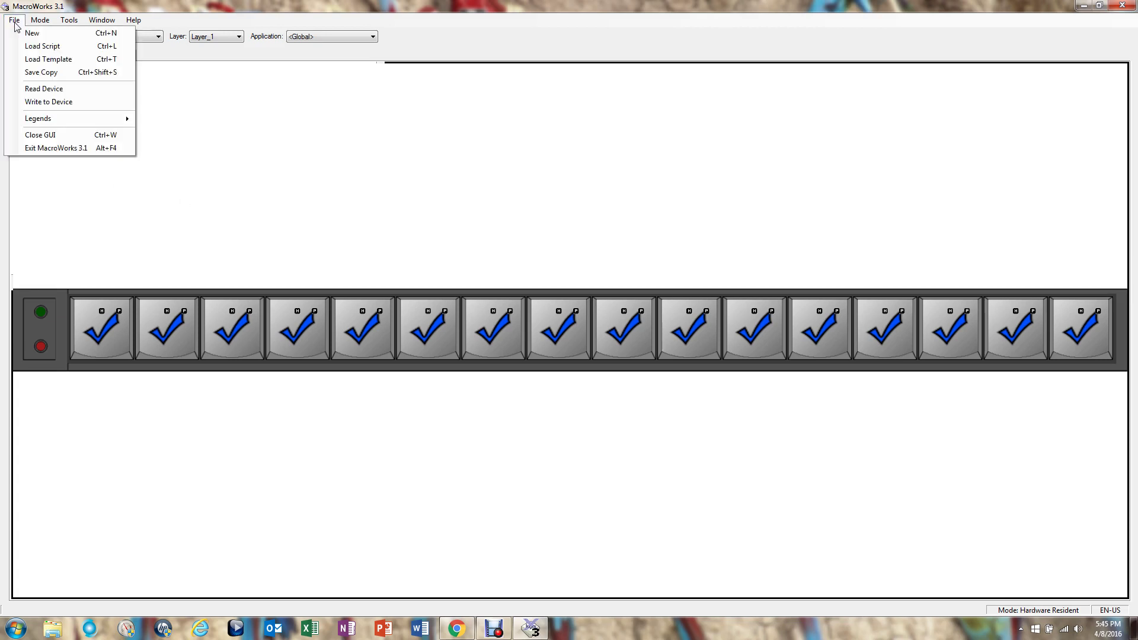
Write all sixteen macros to the XK-16 Stick, then exit MacroWorks with Alt+F4
left_click(49, 102)
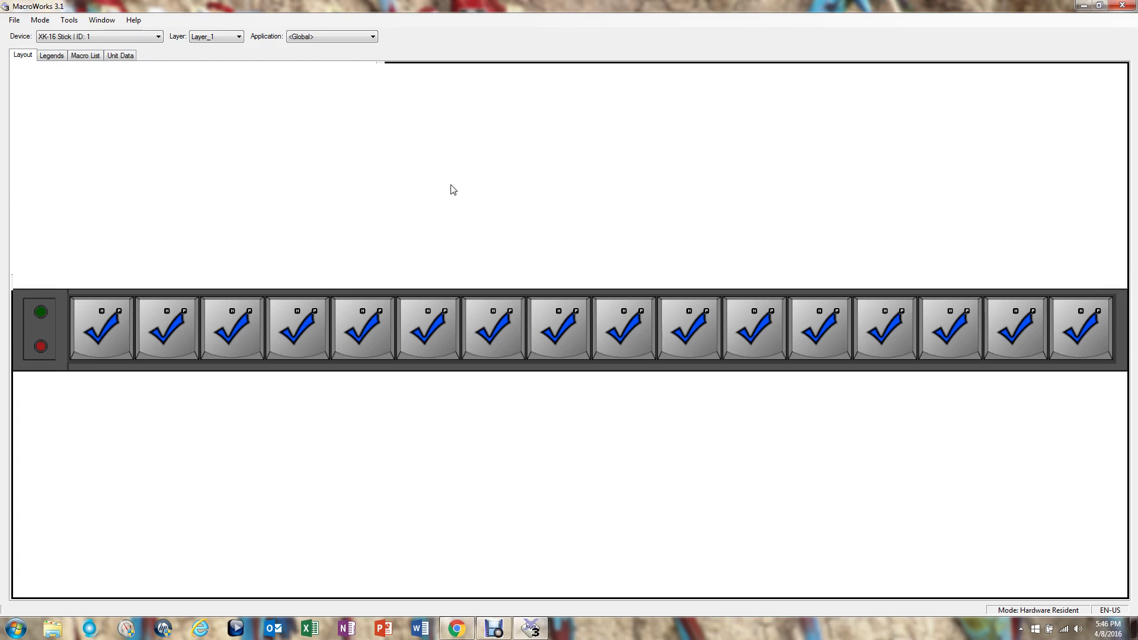
key("alt+F4")
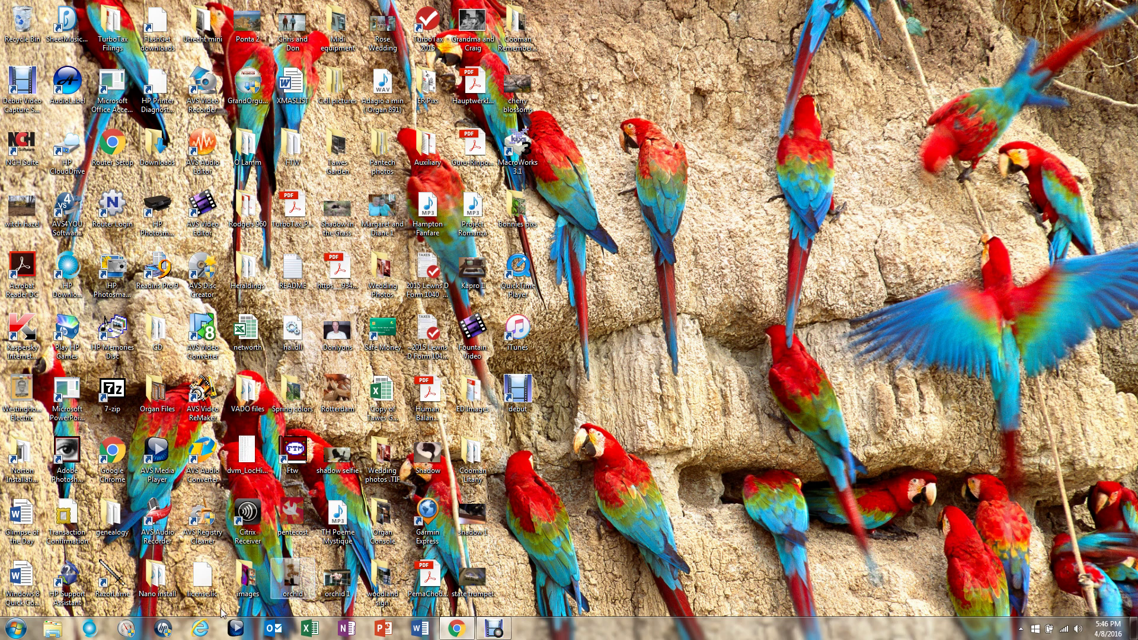
Launch Notepad from Accessories and press the stick buttons to type 123456789abcdefg
left_click(16, 628)
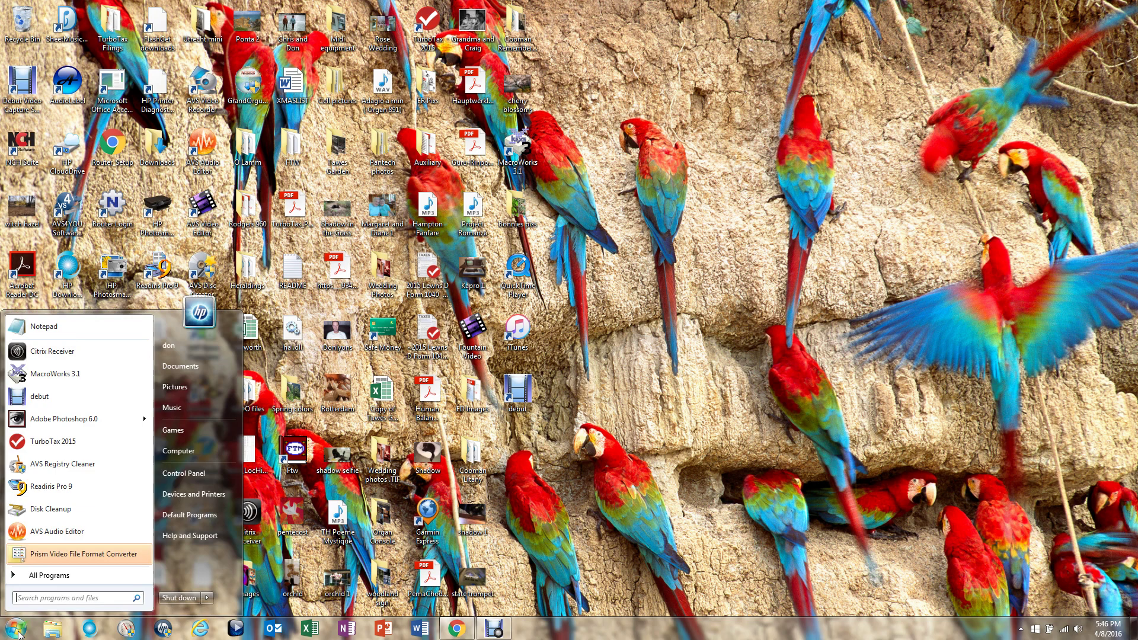
left_click(41, 576)
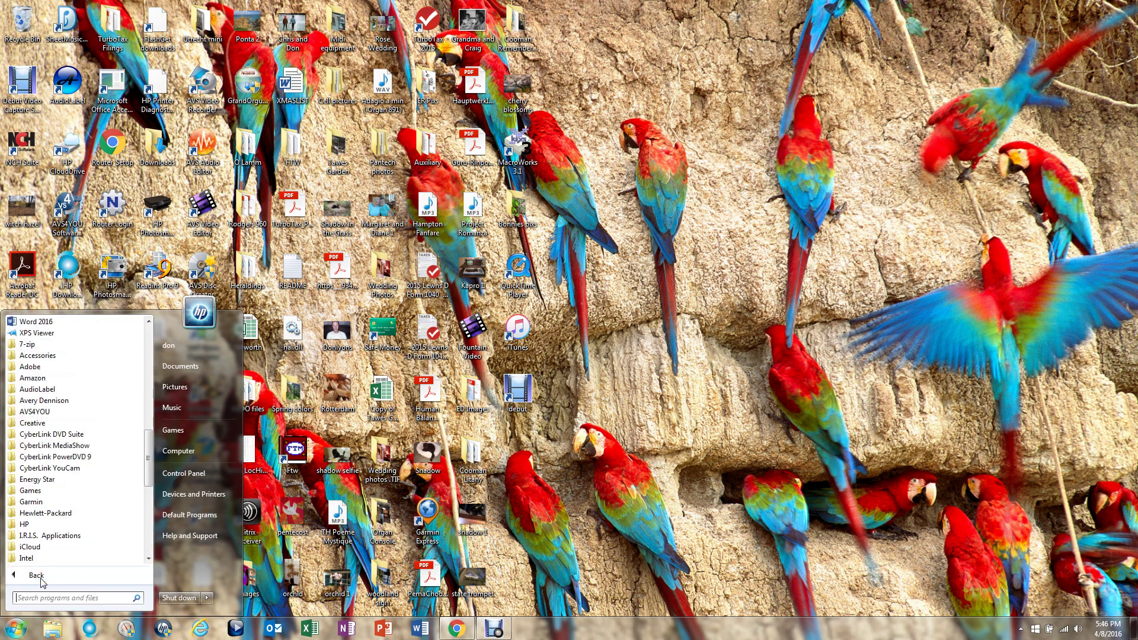
left_click(30, 356)
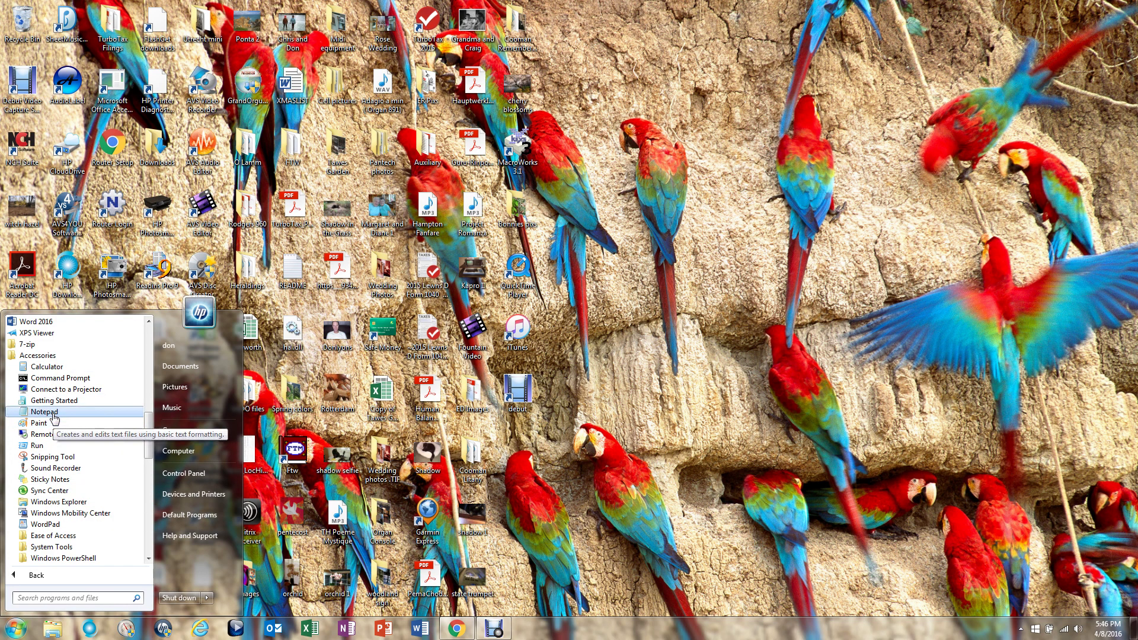
left_click(45, 412)
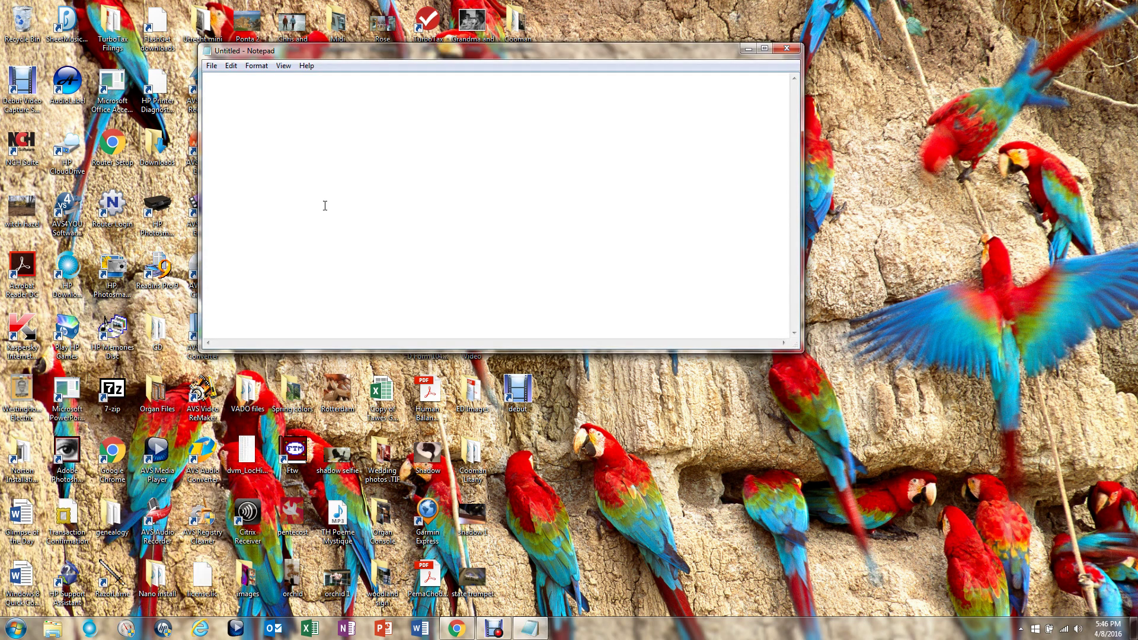
type("123456789abcdefg")
Close Notepad and discard the 123456789abcdefg test text without saving
left_click(792, 49)
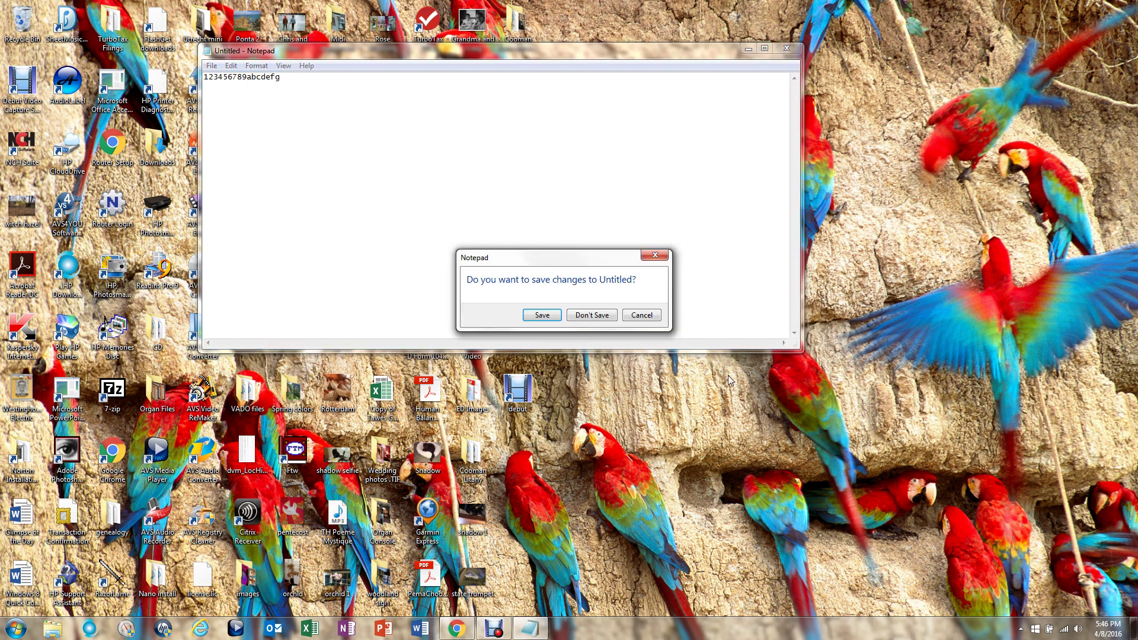
left_click(576, 315)
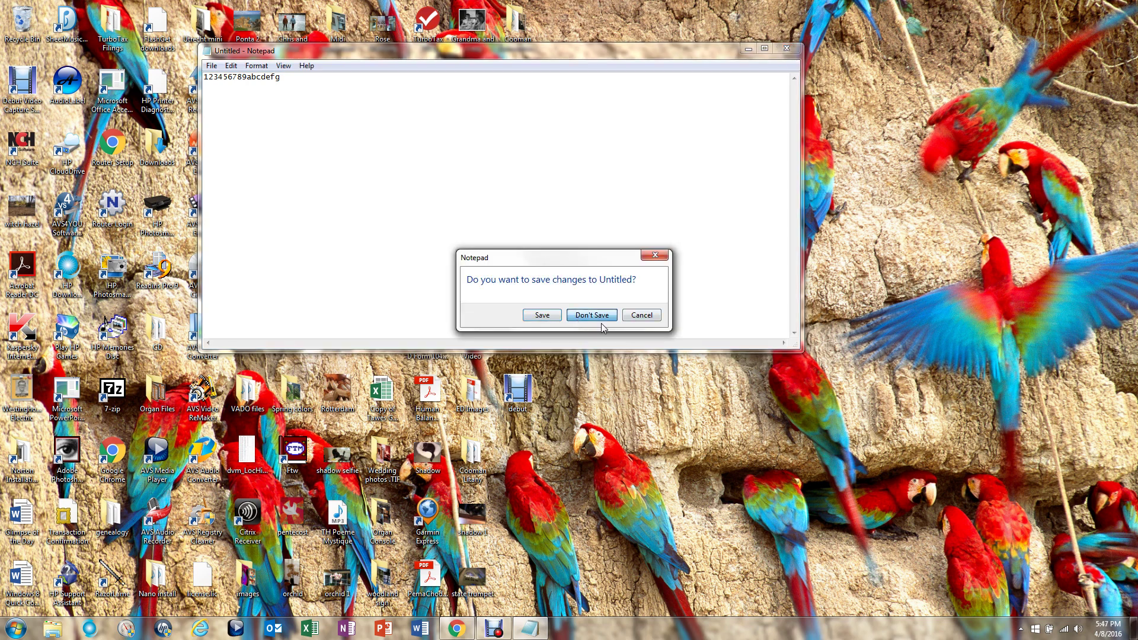